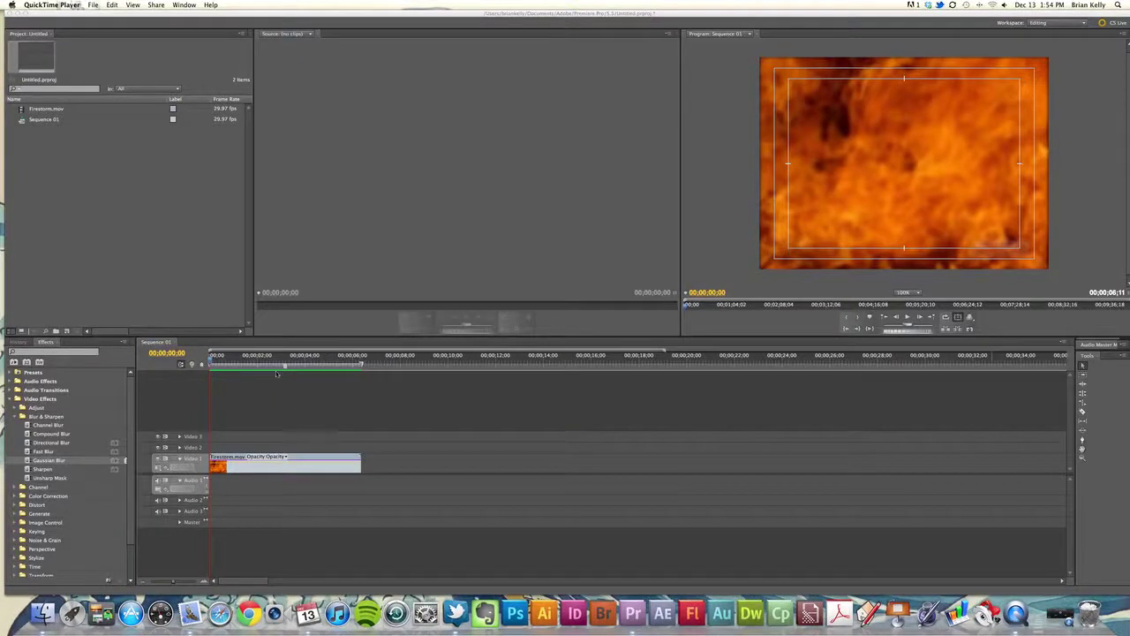
# Play the sequence and park the playhead at one second over the fire footage
pyautogui.click(276, 374)
pyautogui.press('space')
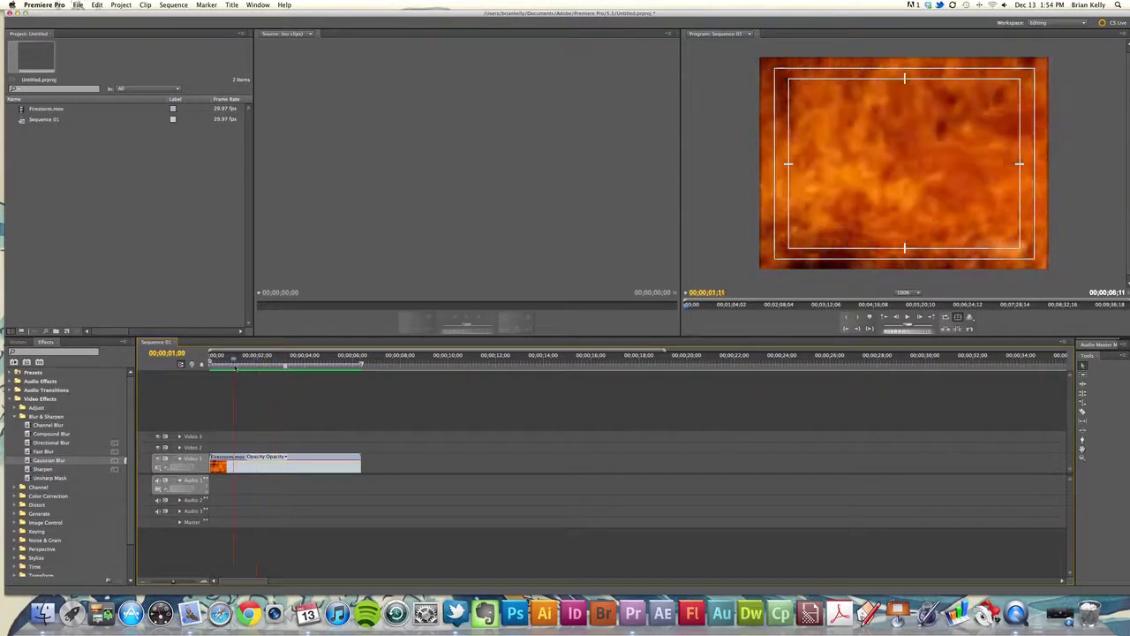
pyautogui.click(236, 363)
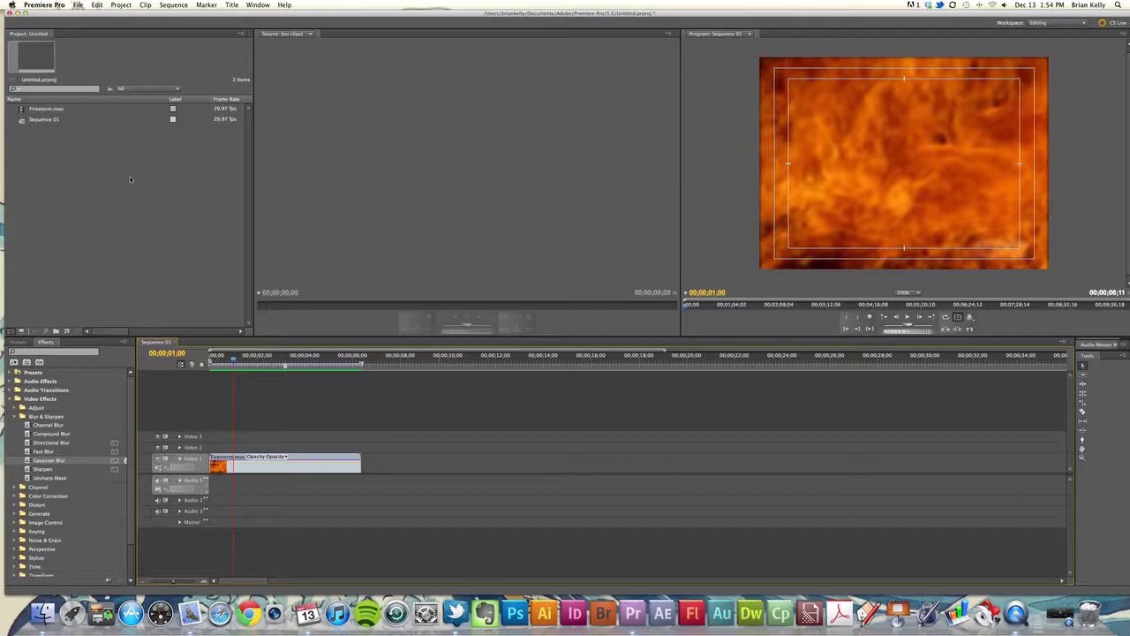
# Create a new title item named Credit Seq from the Project panel
pyautogui.rightClick(79, 180)
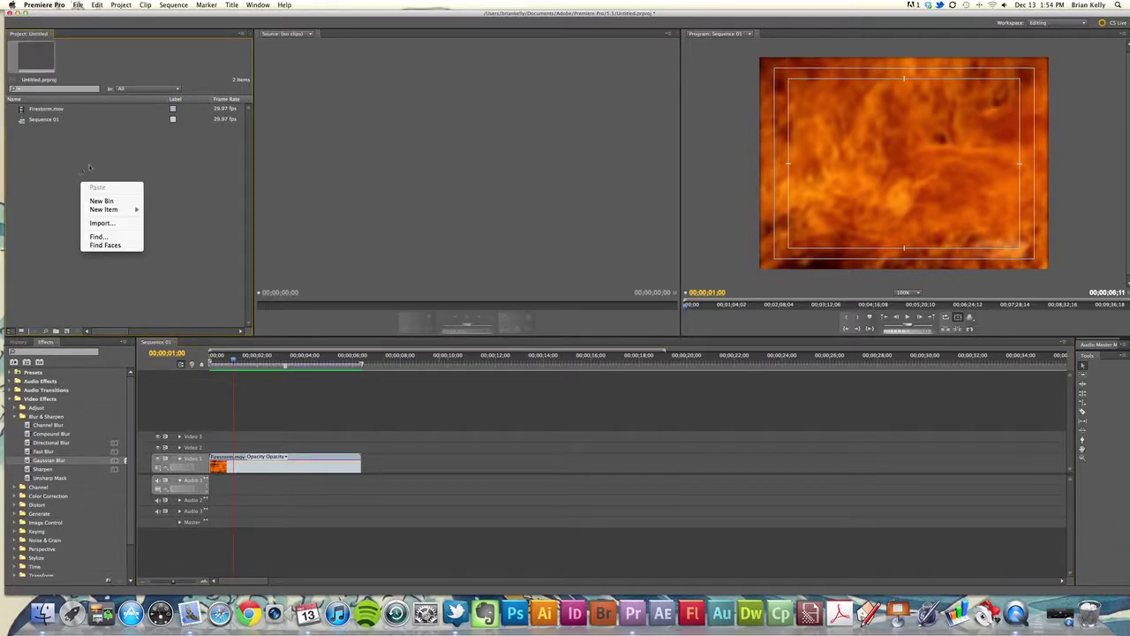
pyautogui.moveTo(117, 213)
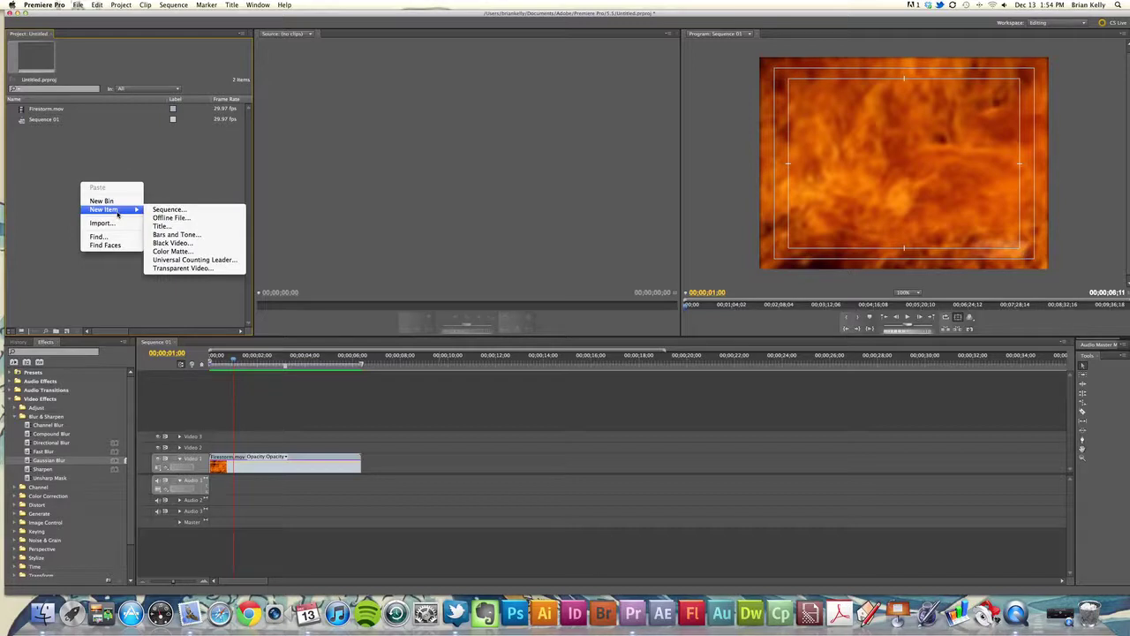
pyautogui.click(192, 228)
pyautogui.moveTo(593, 257); pyautogui.dragTo(520, 150)
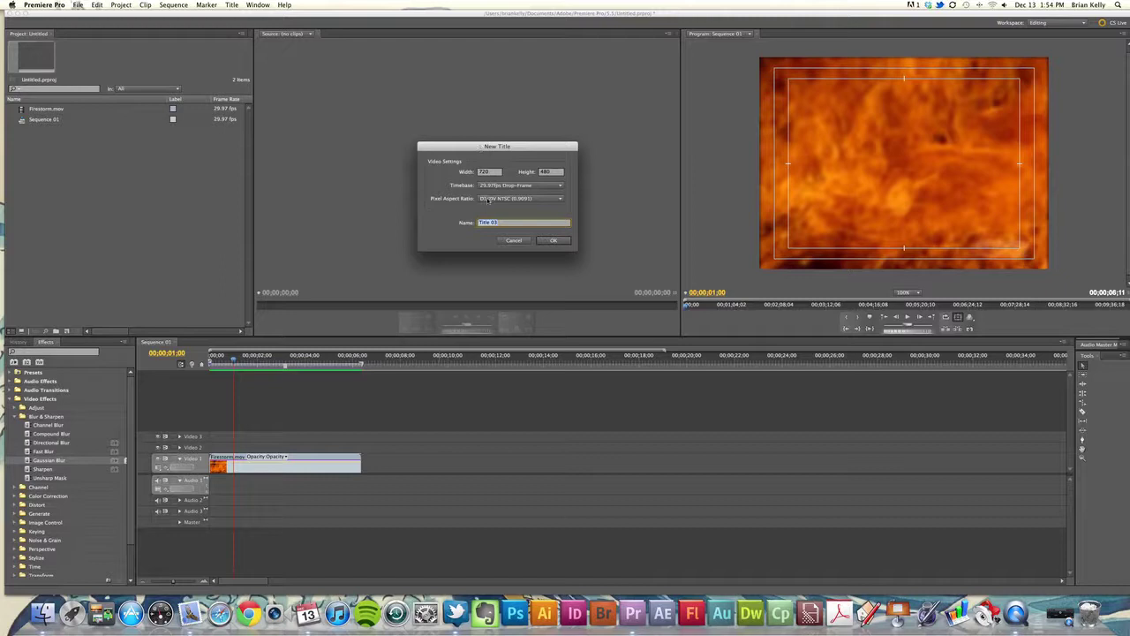
pyautogui.write('Credits')
pyautogui.write('q')
pyautogui.press('Return')
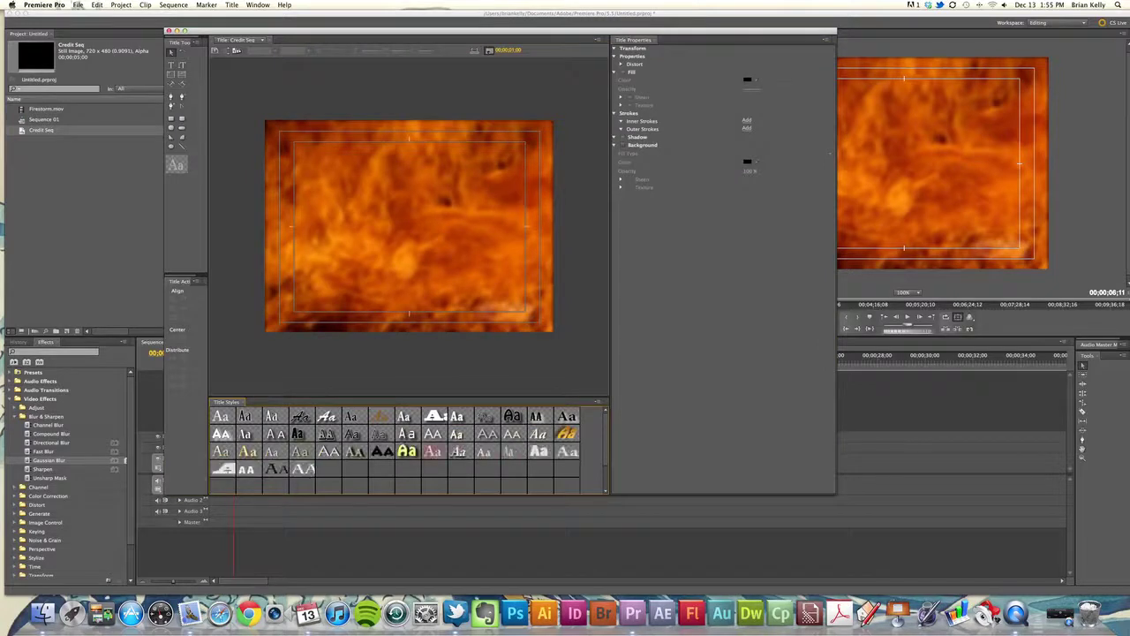
# Place a Type tool entry point near the top of the title and lower the font size to about 36
pyautogui.moveTo(414, 37); pyautogui.dragTo(414, 40)
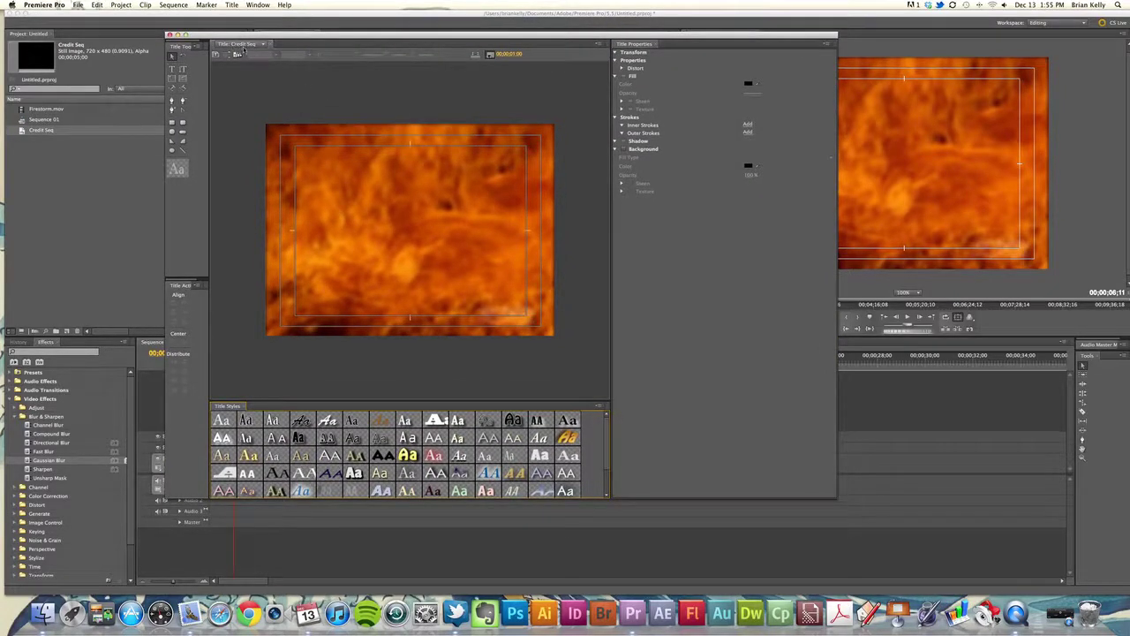
pyautogui.moveTo(301, 42); pyautogui.dragTo(299, 41)
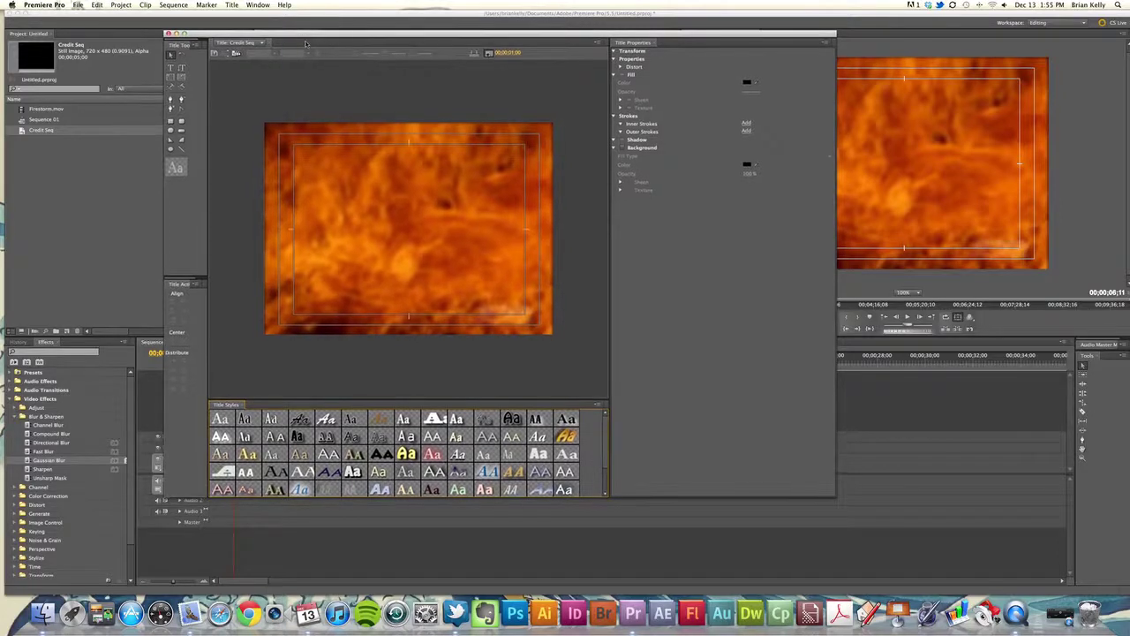
pyautogui.click(172, 68)
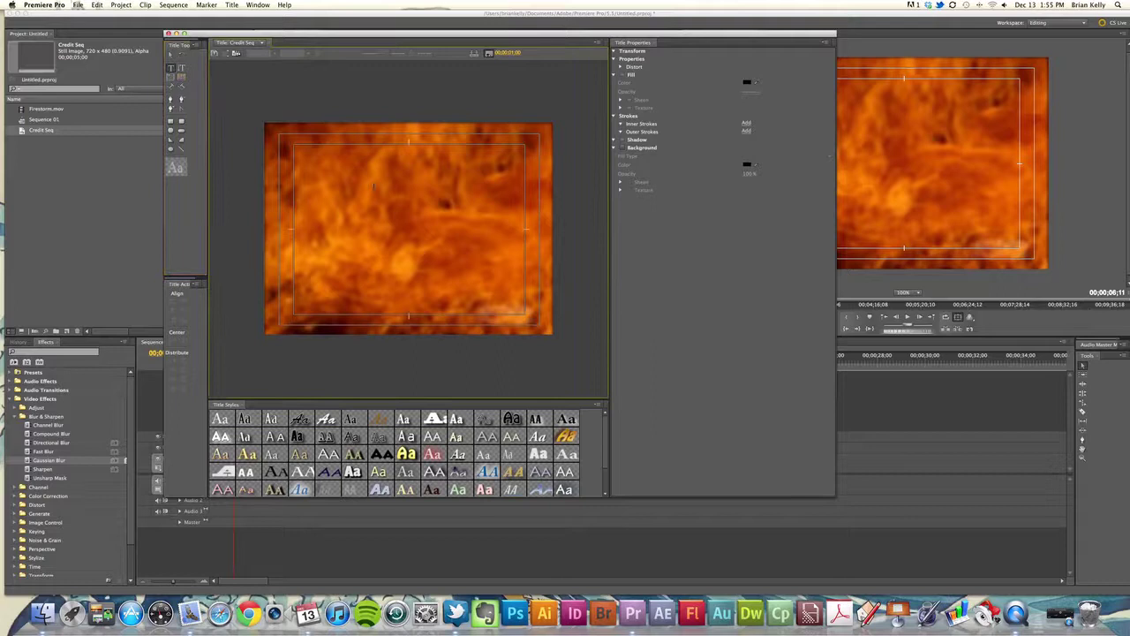
pyautogui.click(374, 187)
pyautogui.moveTo(371, 54); pyautogui.dragTo(367, 189)
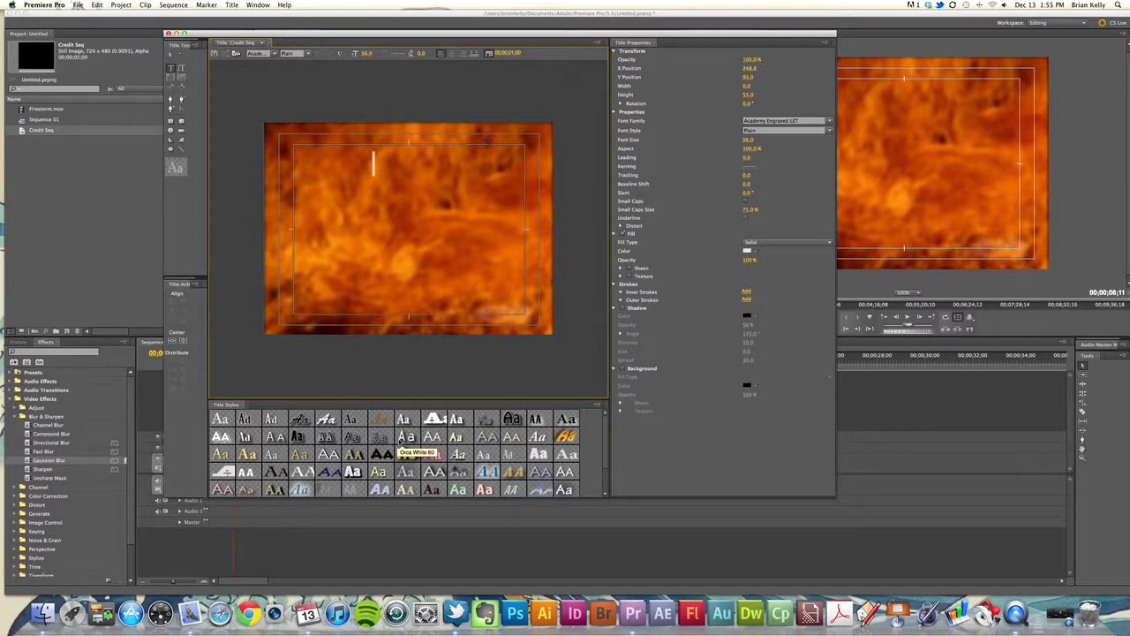
# Apply the white Lithos Pro title style and shift the text start point slightly left
pyautogui.click(432, 436)
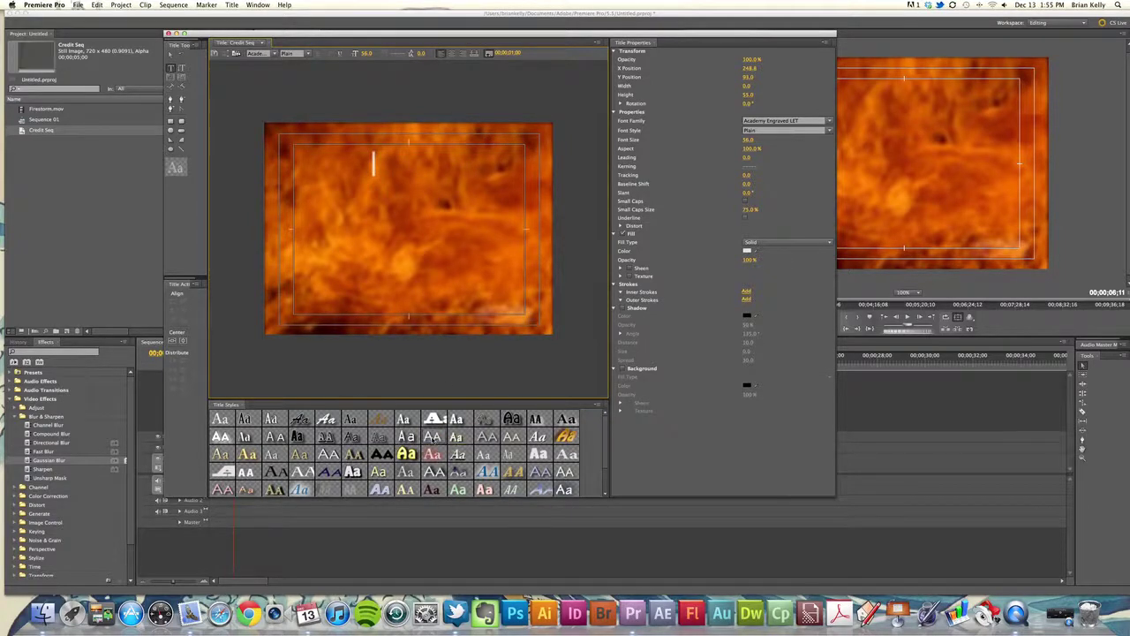
pyautogui.press('e')
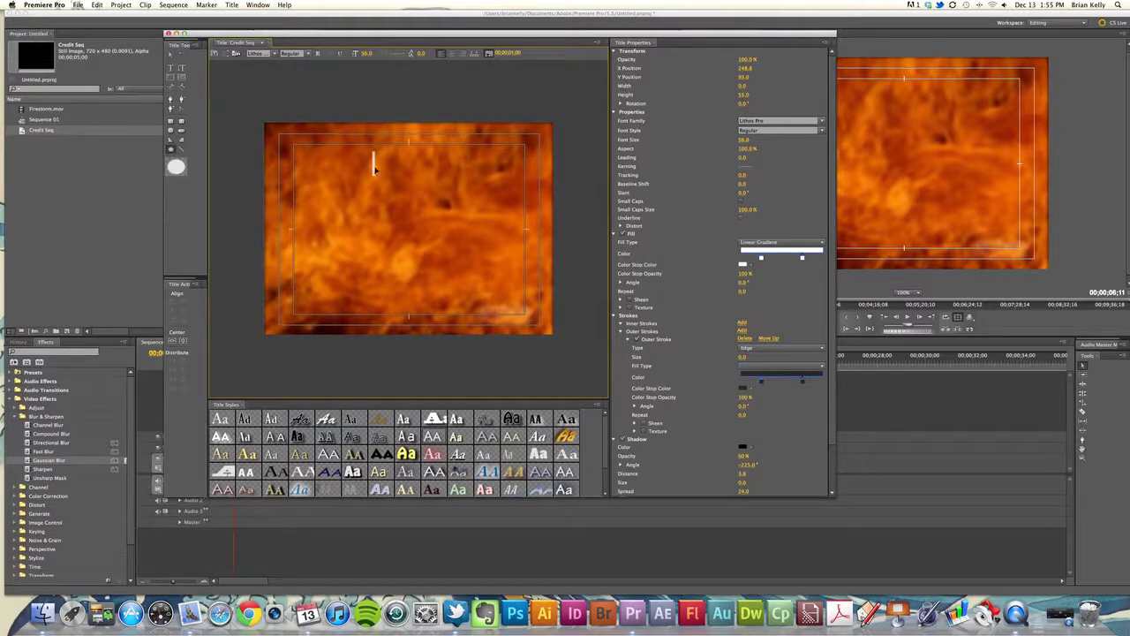
pyautogui.moveTo(372, 171); pyautogui.dragTo(356, 174)
# Type 'Directed', 'By' and the director's name on three lines, then move the text box left and down
pyautogui.write('Directed')
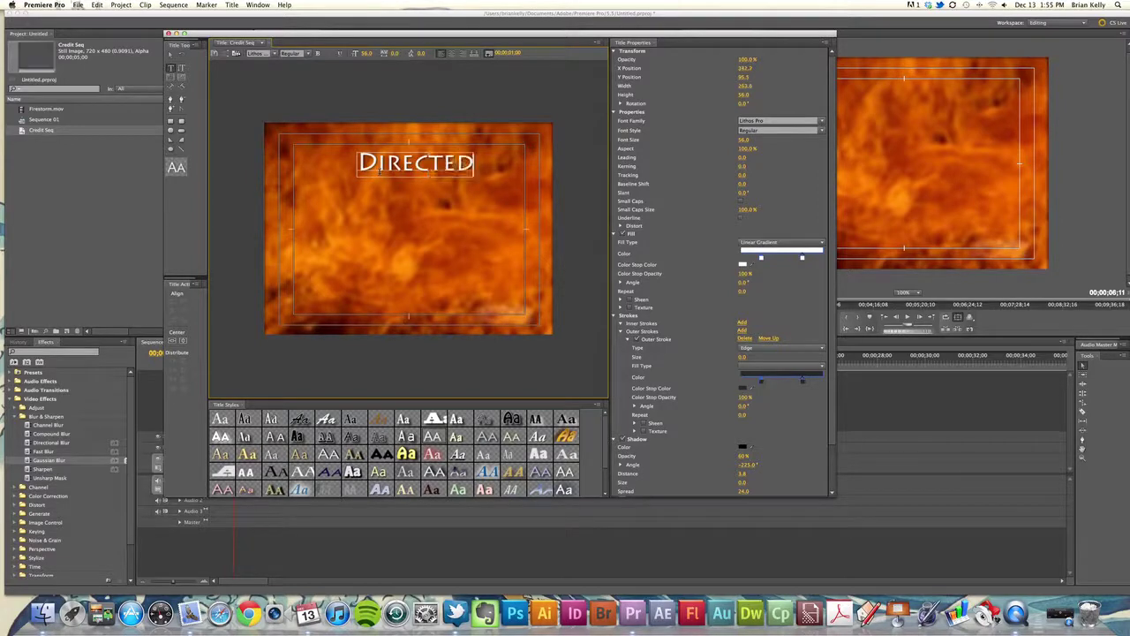
pyautogui.press('Return')
pyautogui.write('By')
pyautogui.press('Return')
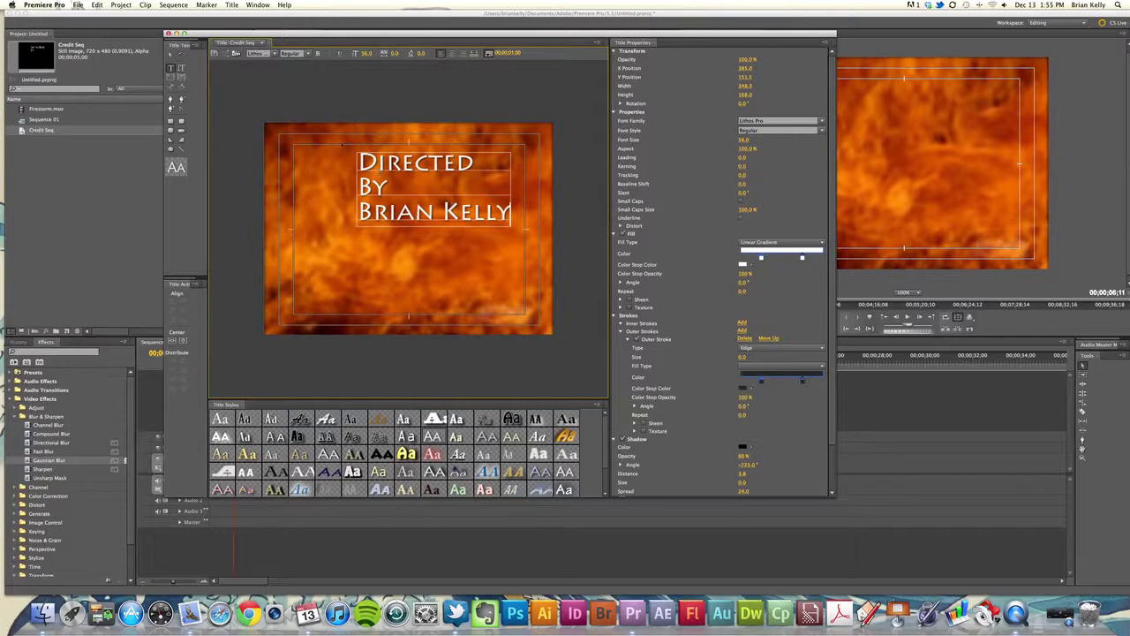
pyautogui.click(170, 54)
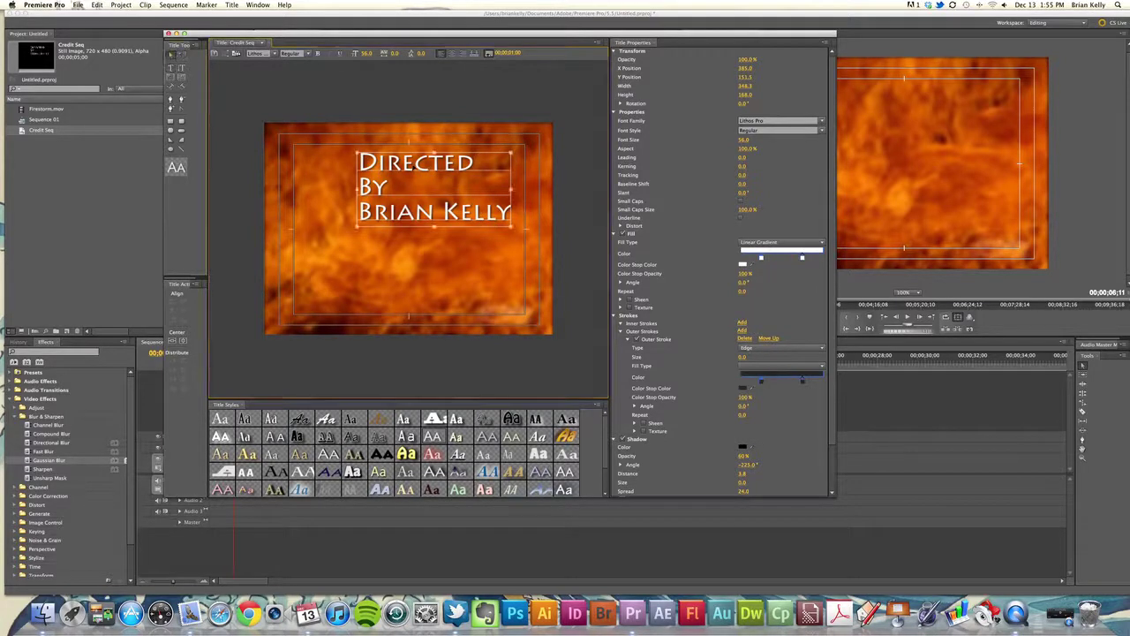
pyautogui.moveTo(425, 167); pyautogui.dragTo(391, 190)
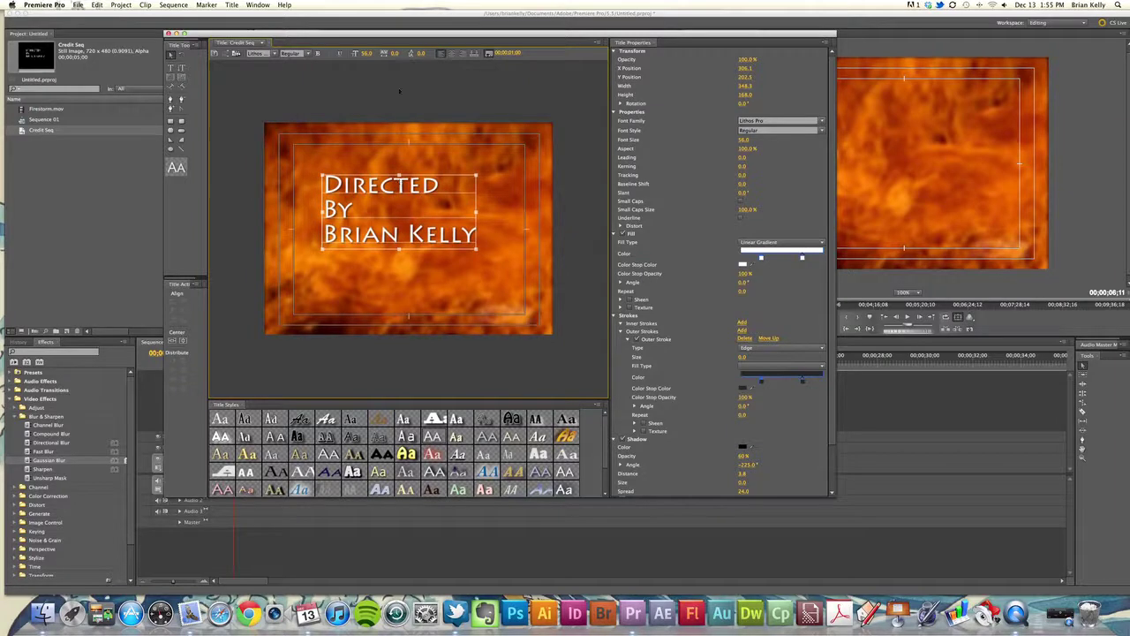
# Center-align the three credit lines and nudge the text box to the middle of the frame
pyautogui.click(452, 55)
pyautogui.click(443, 207)
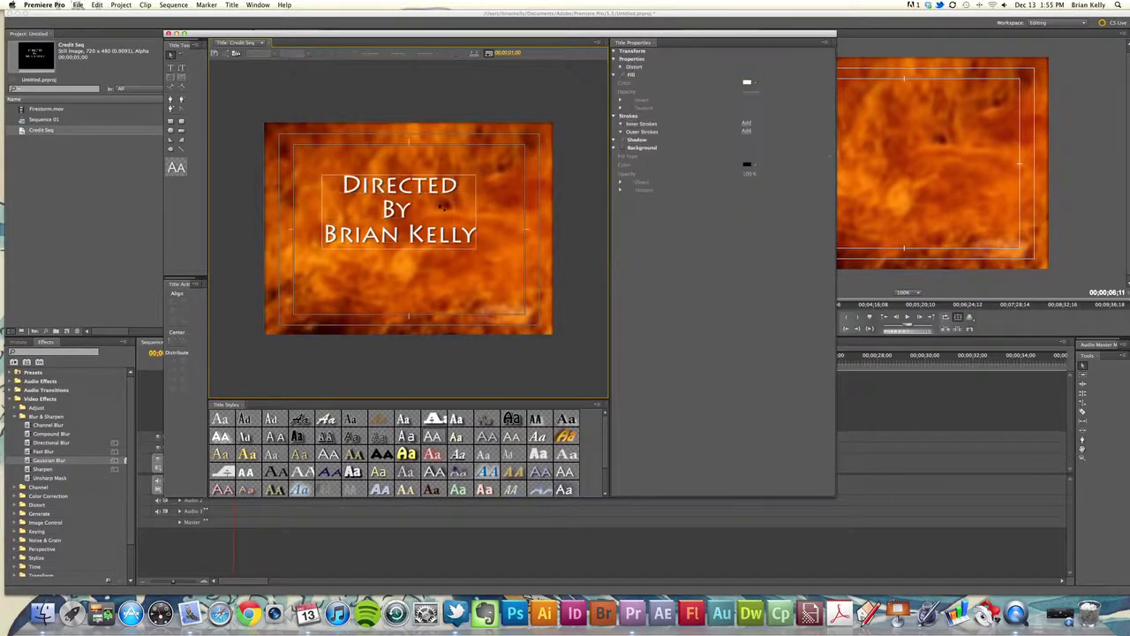
pyautogui.moveTo(403, 193); pyautogui.dragTo(422, 195)
pyautogui.click(432, 170)
pyautogui.press('Escape')
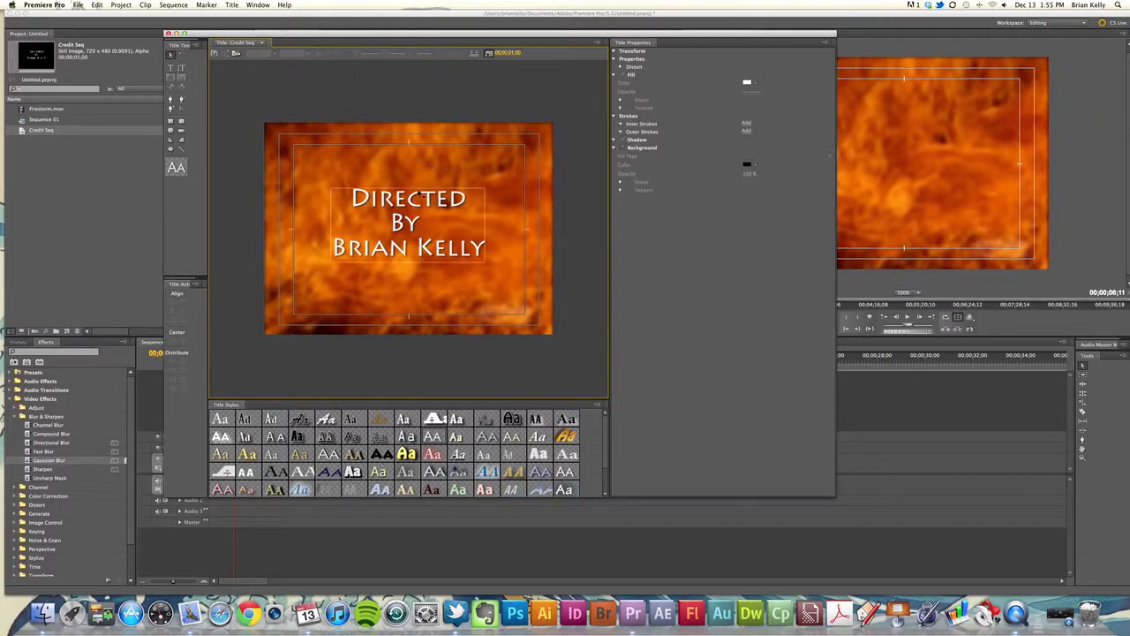
pyautogui.click(421, 202)
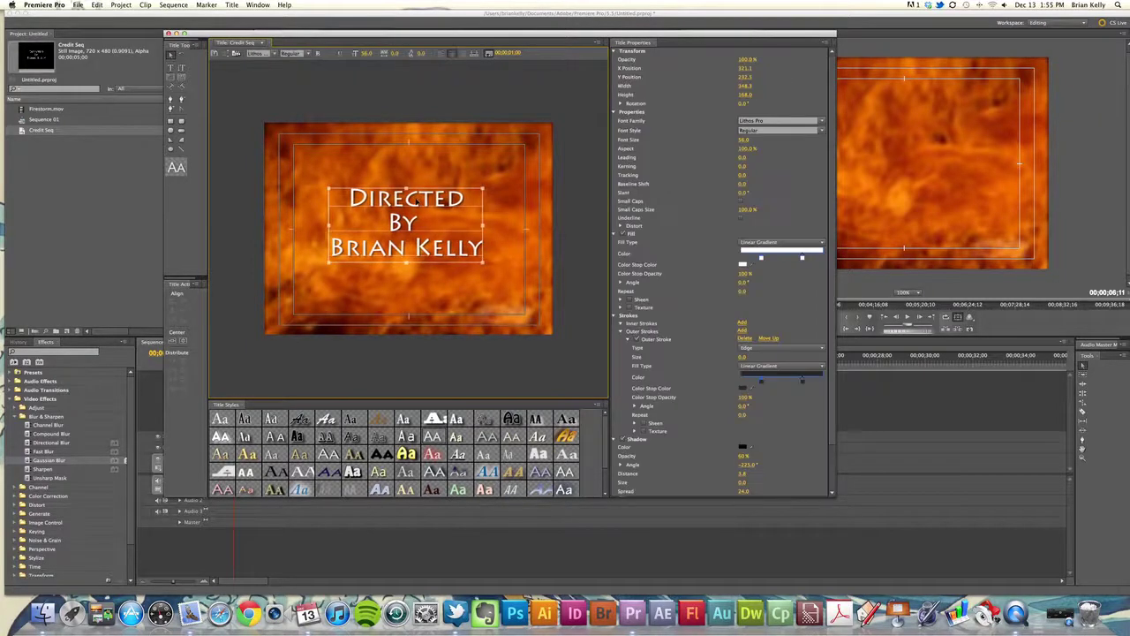
pyautogui.click(419, 183)
pyautogui.moveTo(421, 202); pyautogui.dragTo(419, 202)
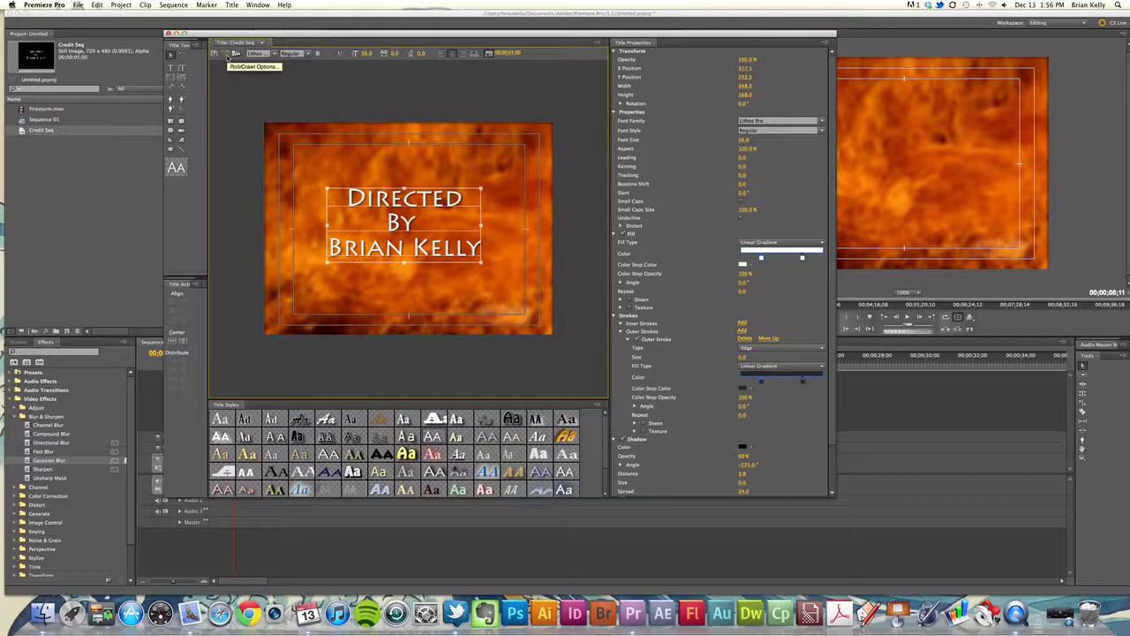
# In Roll/Crawl Options, make the title a Roll that starts off screen with an ease-out value
pyautogui.click(231, 55)
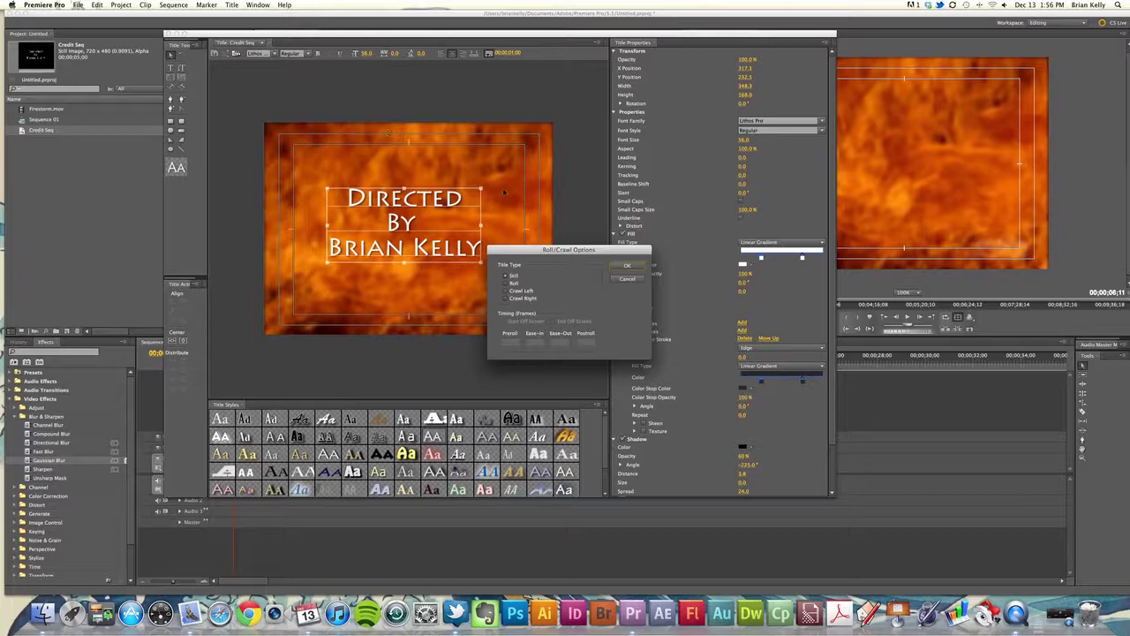
pyautogui.moveTo(594, 250); pyautogui.dragTo(589, 219)
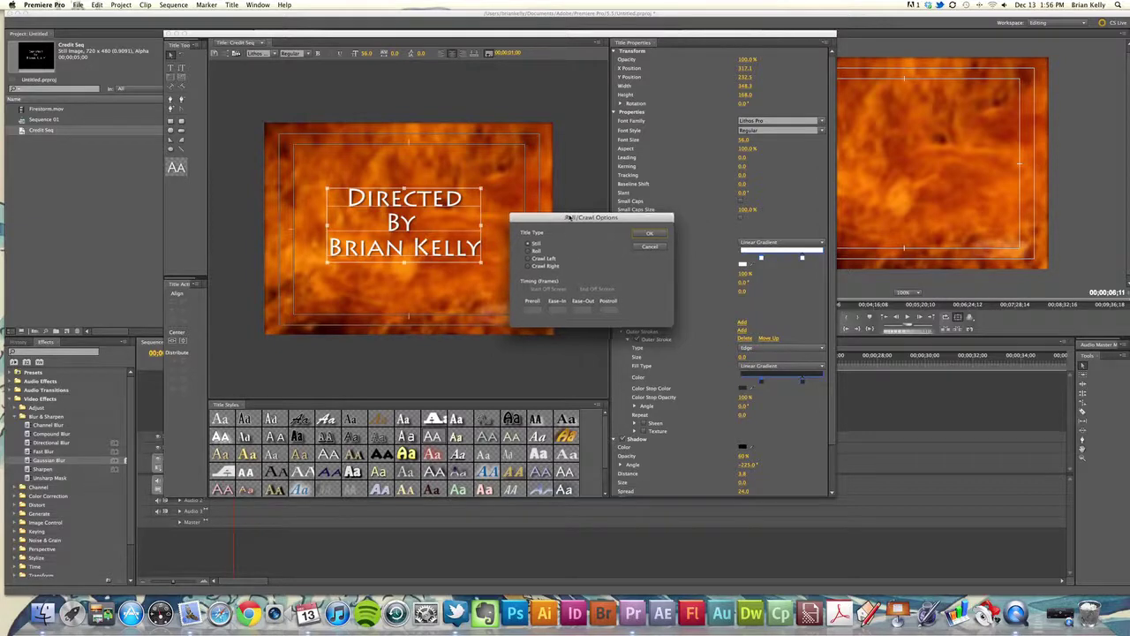
pyautogui.moveTo(570, 220); pyautogui.dragTo(577, 217)
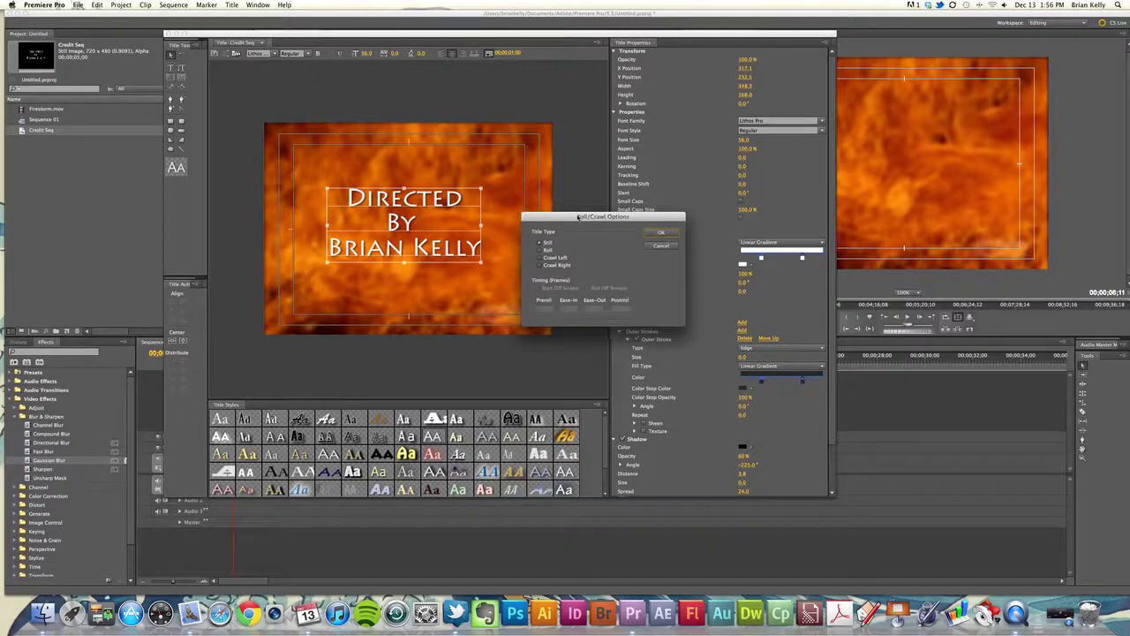
pyautogui.click(549, 251)
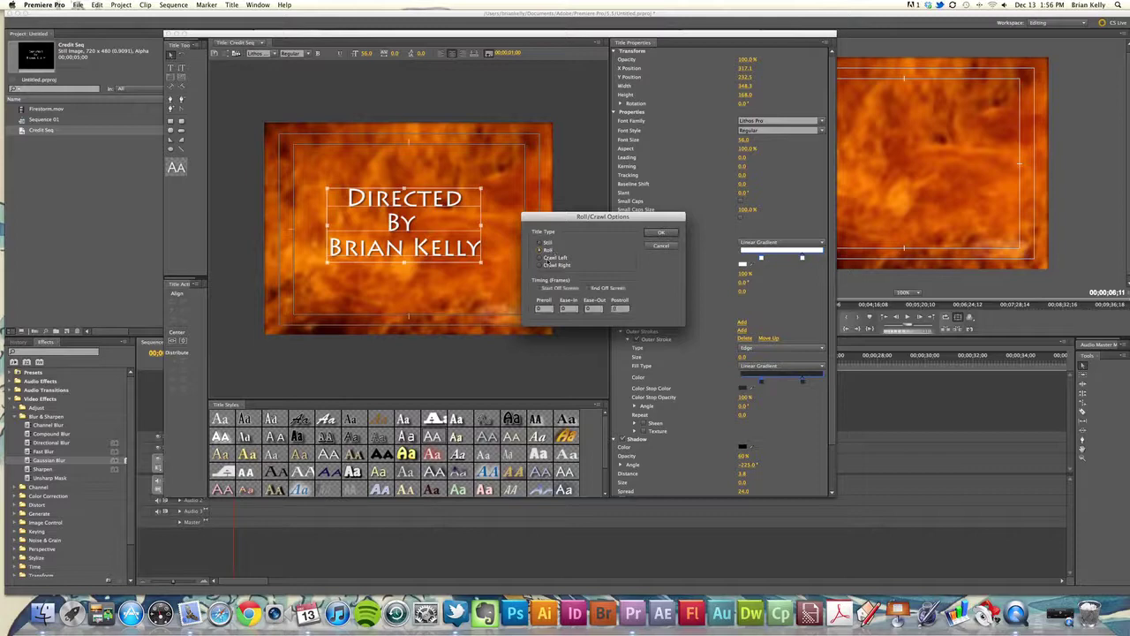
pyautogui.moveTo(590, 215); pyautogui.dragTo(589, 219)
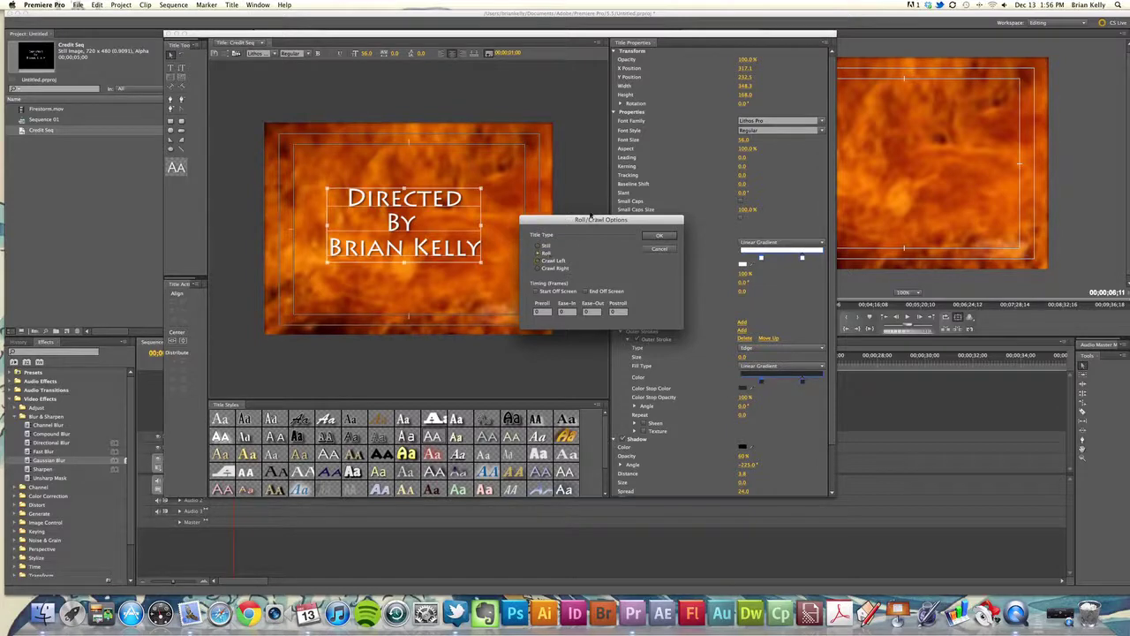
pyautogui.moveTo(588, 220); pyautogui.dragTo(603, 208)
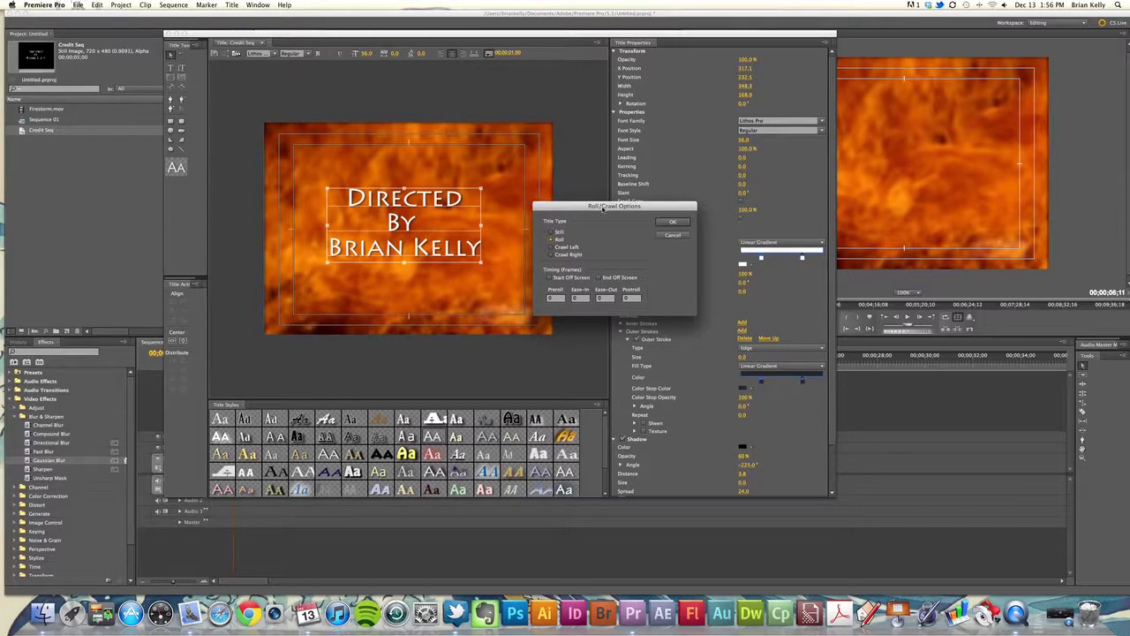
pyautogui.moveTo(603, 208); pyautogui.dragTo(604, 206)
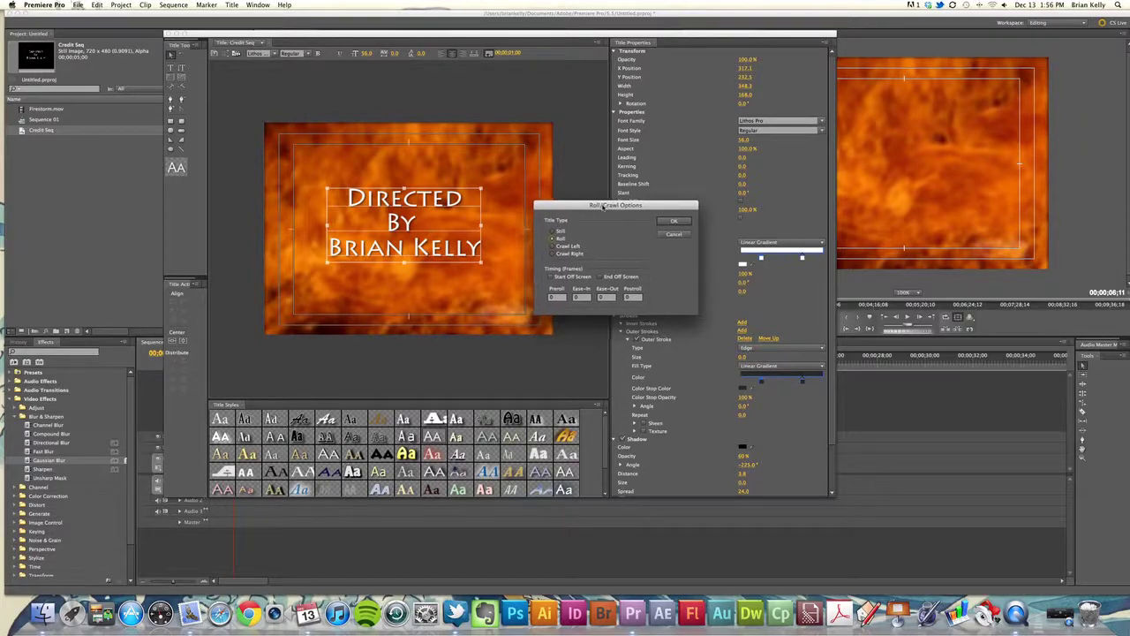
pyautogui.click(572, 279)
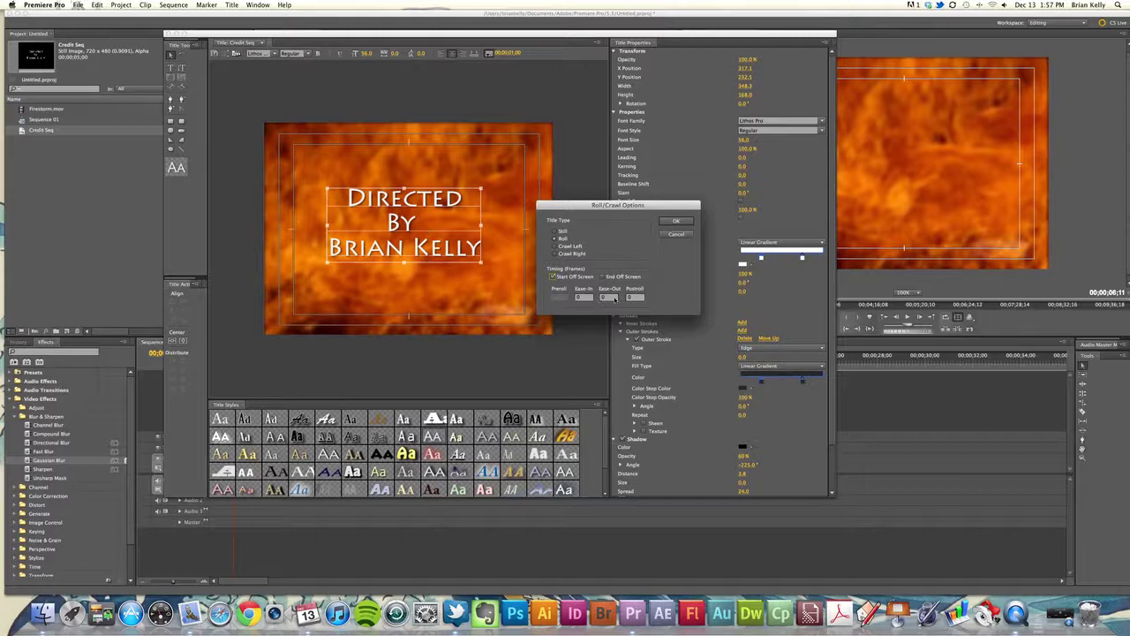
pyautogui.click(613, 299)
pyautogui.click(677, 220)
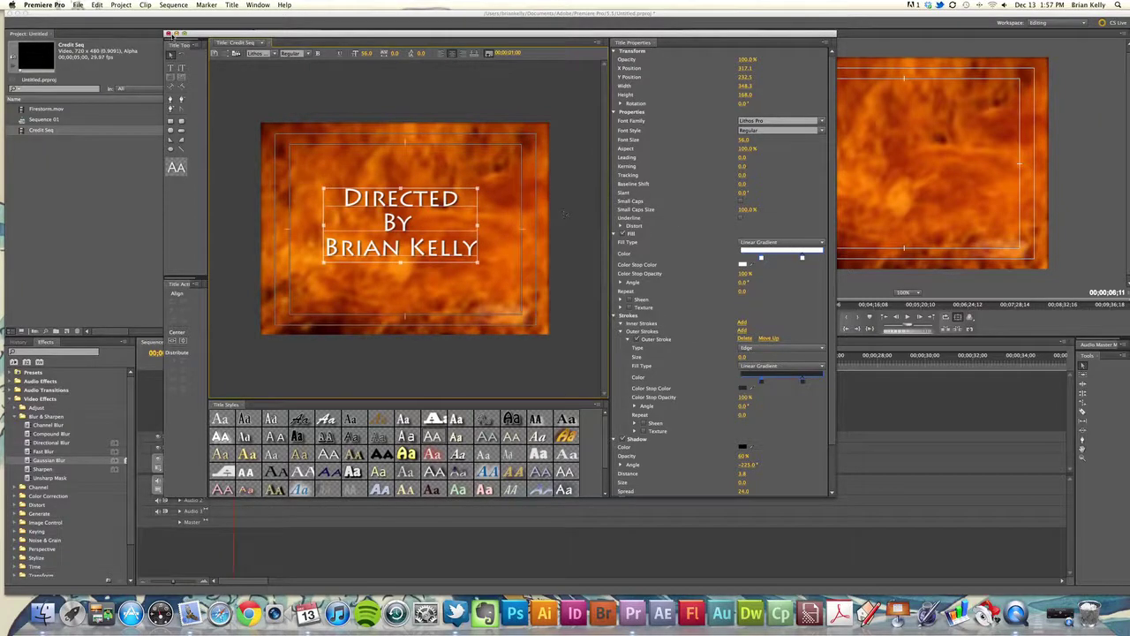
# Close the Titler and place the Credit Seq title on Video 2 above the fire footage
pyautogui.click(168, 33)
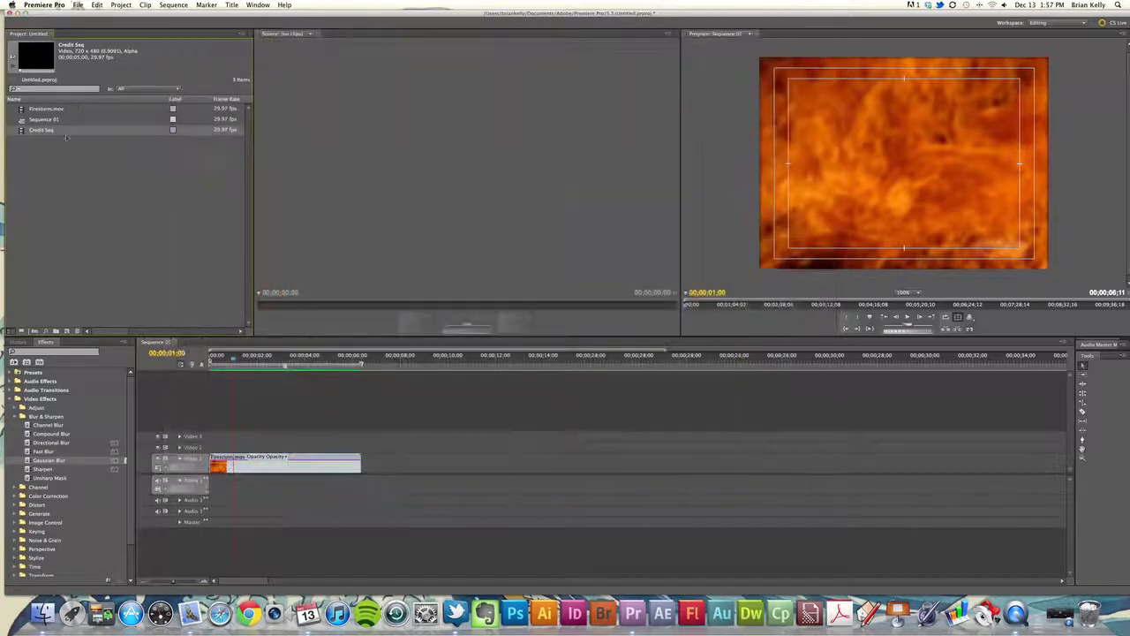
pyautogui.click(42, 130)
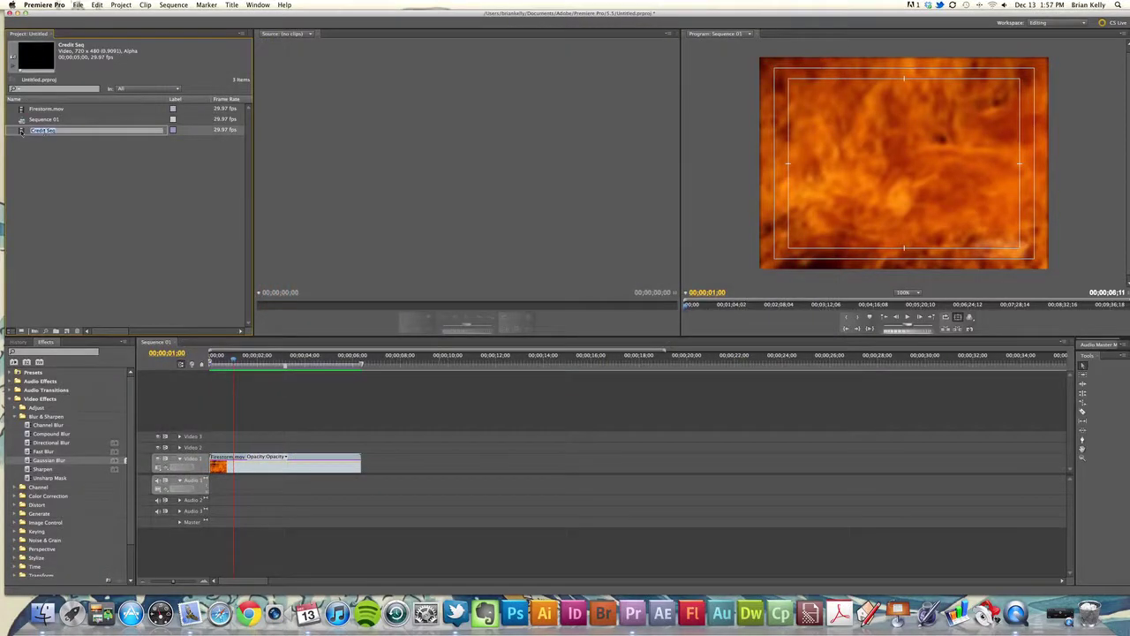
pyautogui.moveTo(21, 130); pyautogui.dragTo(210, 448)
# Extend Credit Seq to end with Firestorm.mov and return the playhead to the sequence start
pyautogui.click(295, 363)
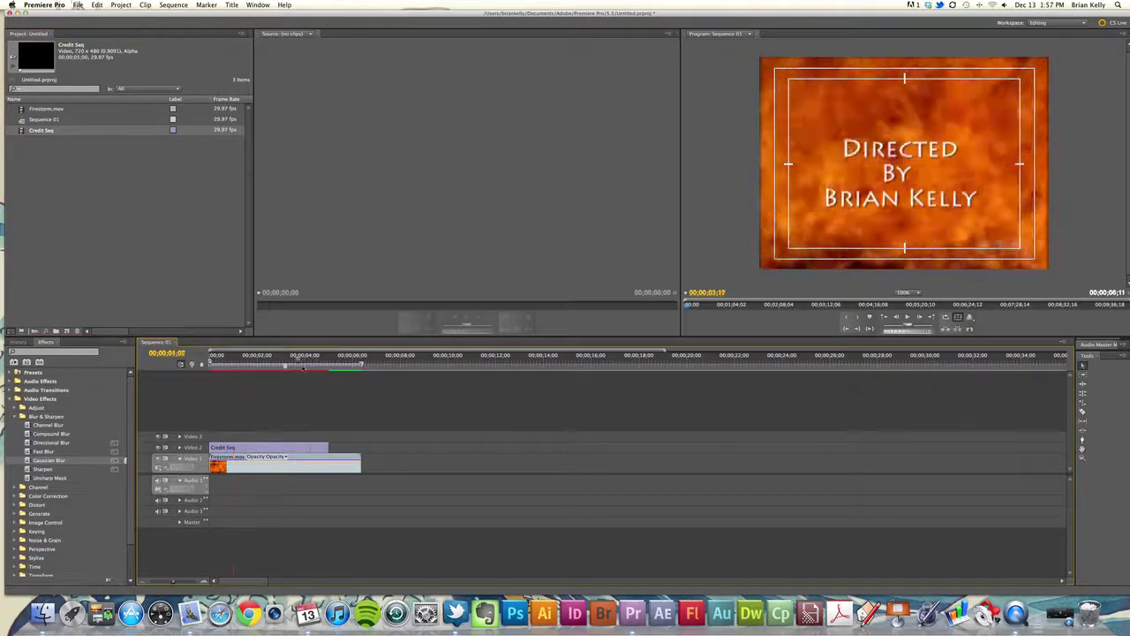
pyautogui.moveTo(303, 363); pyautogui.dragTo(308, 363)
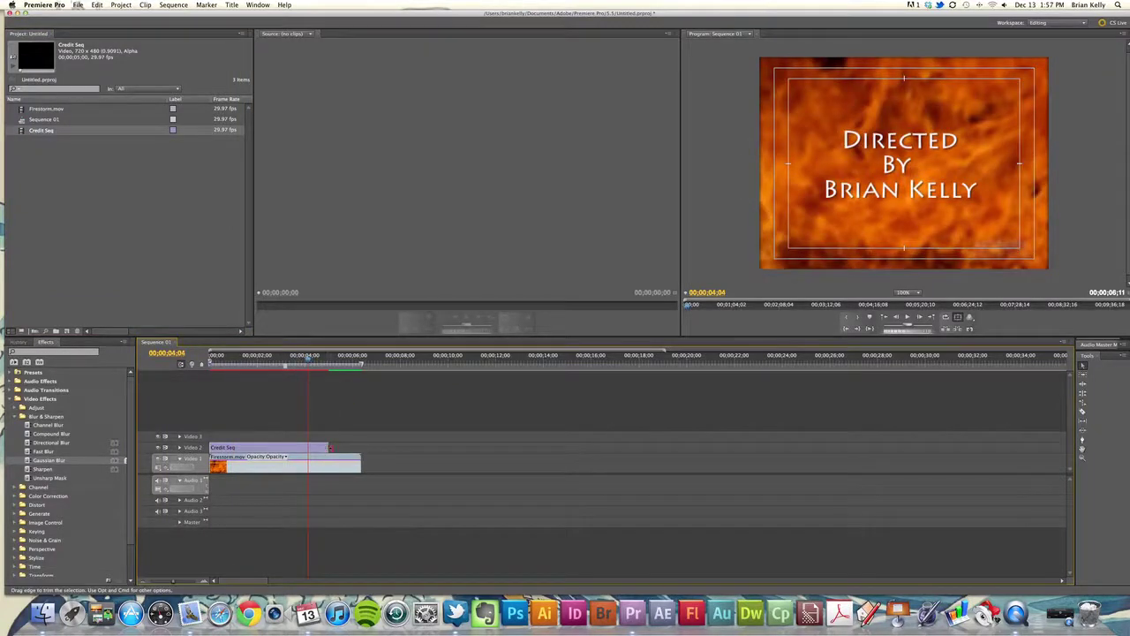
pyautogui.moveTo(328, 447); pyautogui.dragTo(360, 448)
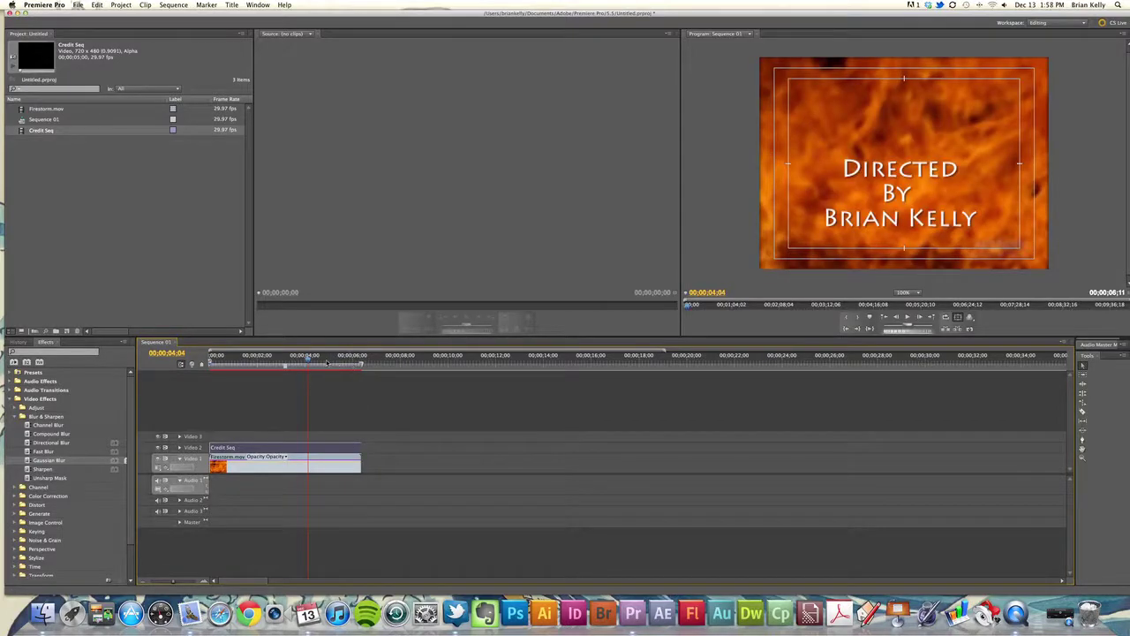
pyautogui.click(210, 362)
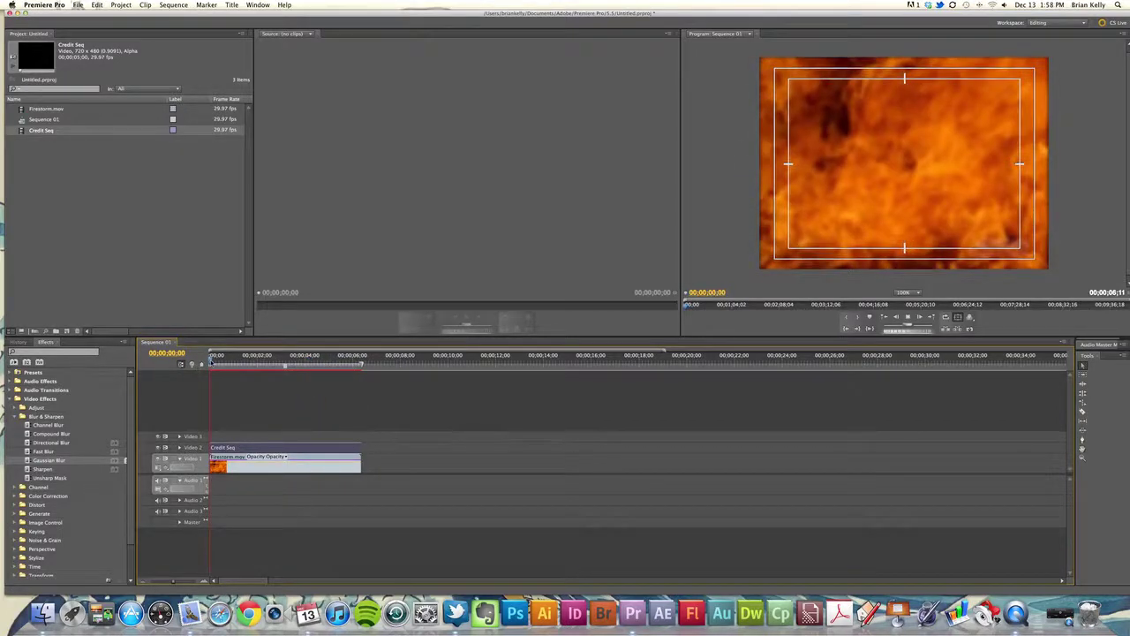
pyautogui.press('space')
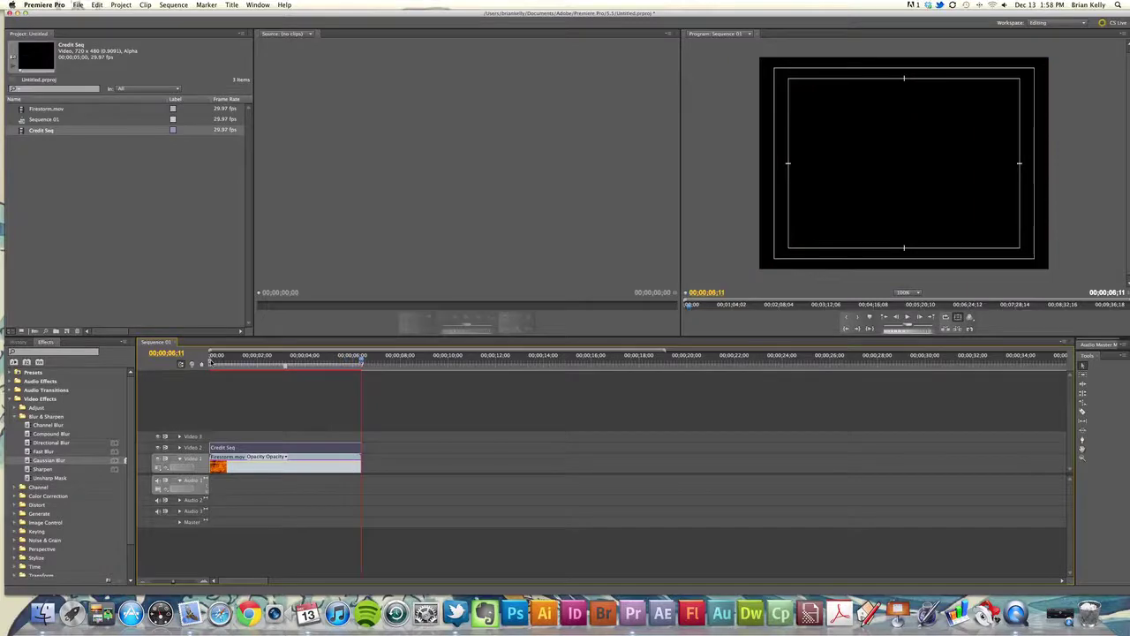
pyautogui.moveTo(316, 369); pyautogui.dragTo(358, 365)
pyautogui.press('Home')
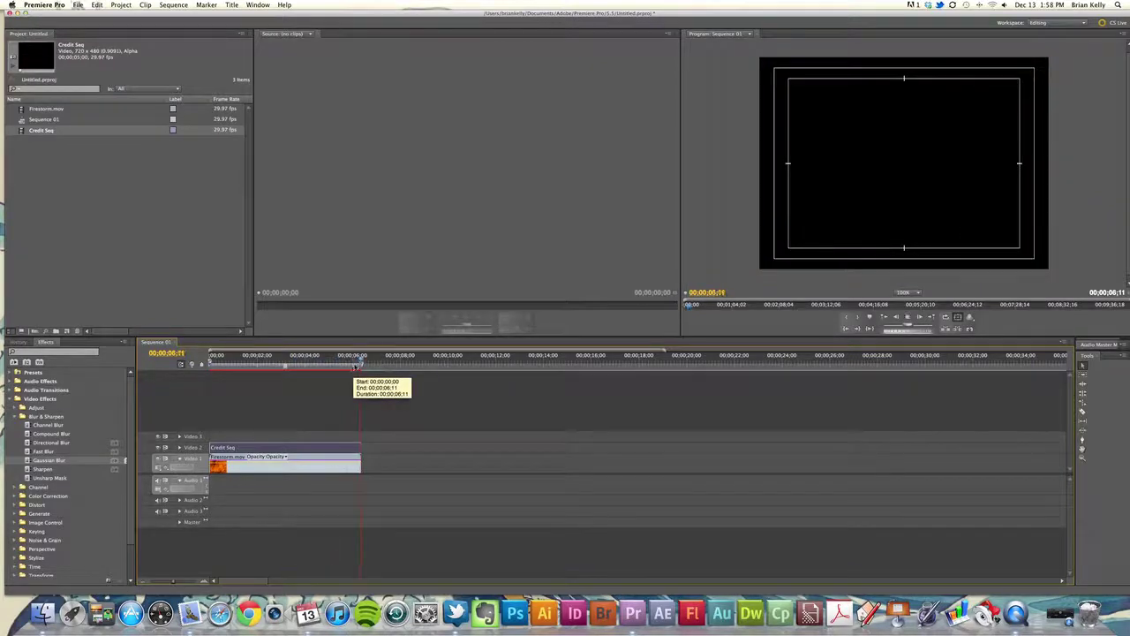
pyautogui.press('space')
pyautogui.moveTo(353, 371)
pyautogui.mouseDown()
pyautogui.moveTo(363, 374)
pyautogui.moveTo(319, 380)
pyautogui.moveTo(335, 371)
pyautogui.mouseUp()
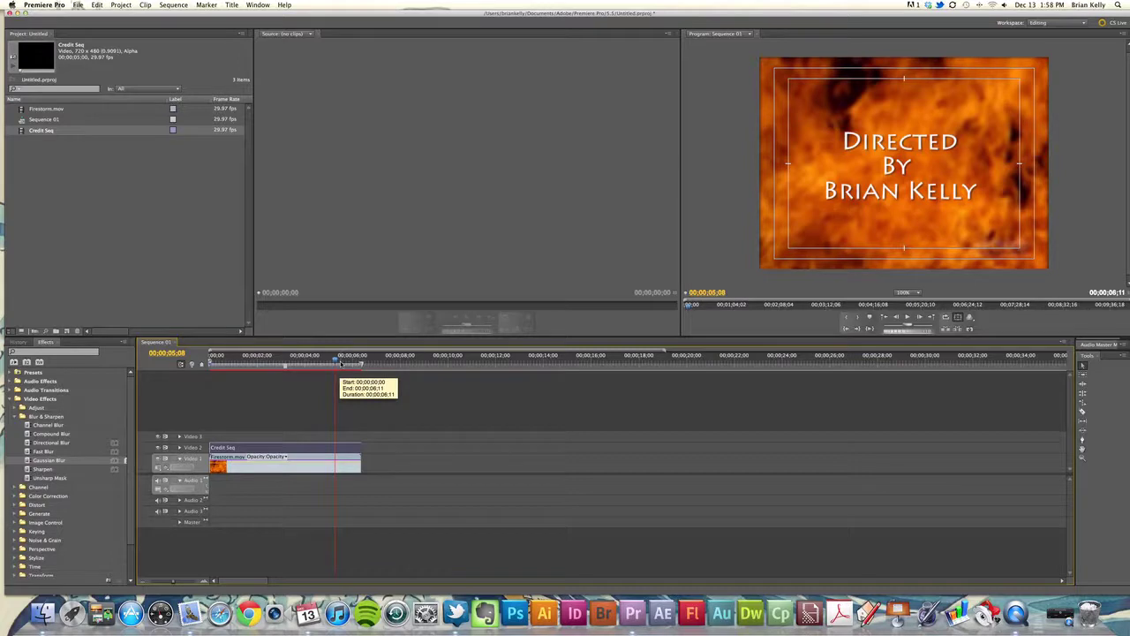
# Reopen Credit Seq and set its Roll/Crawl postroll to 10
pyautogui.doubleClick(292, 448)
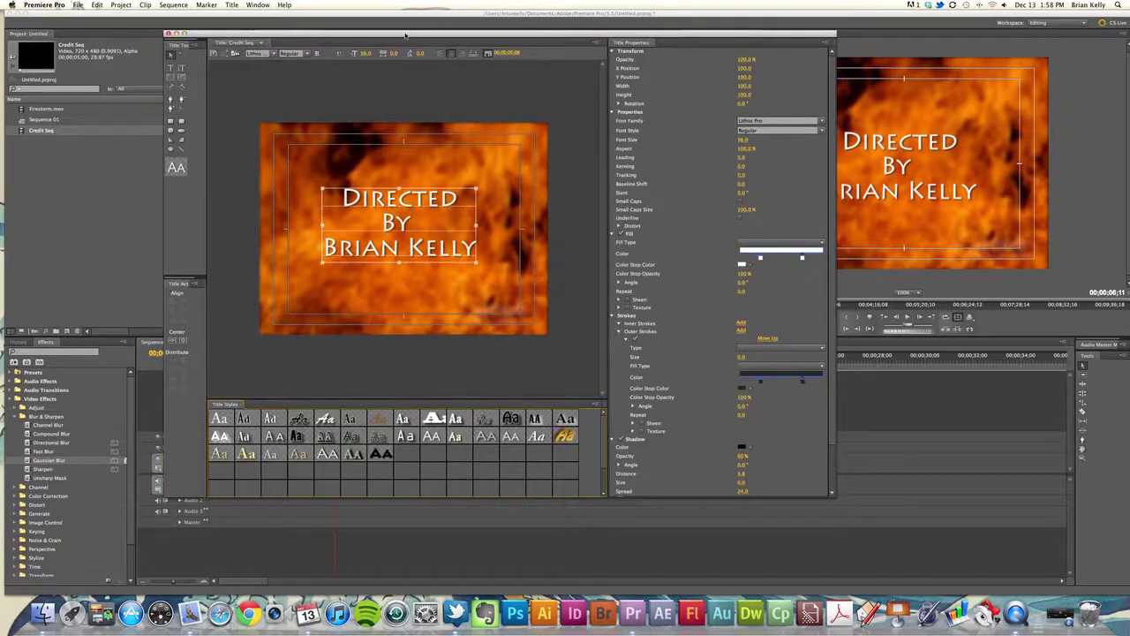
pyautogui.moveTo(405, 36); pyautogui.dragTo(411, 37)
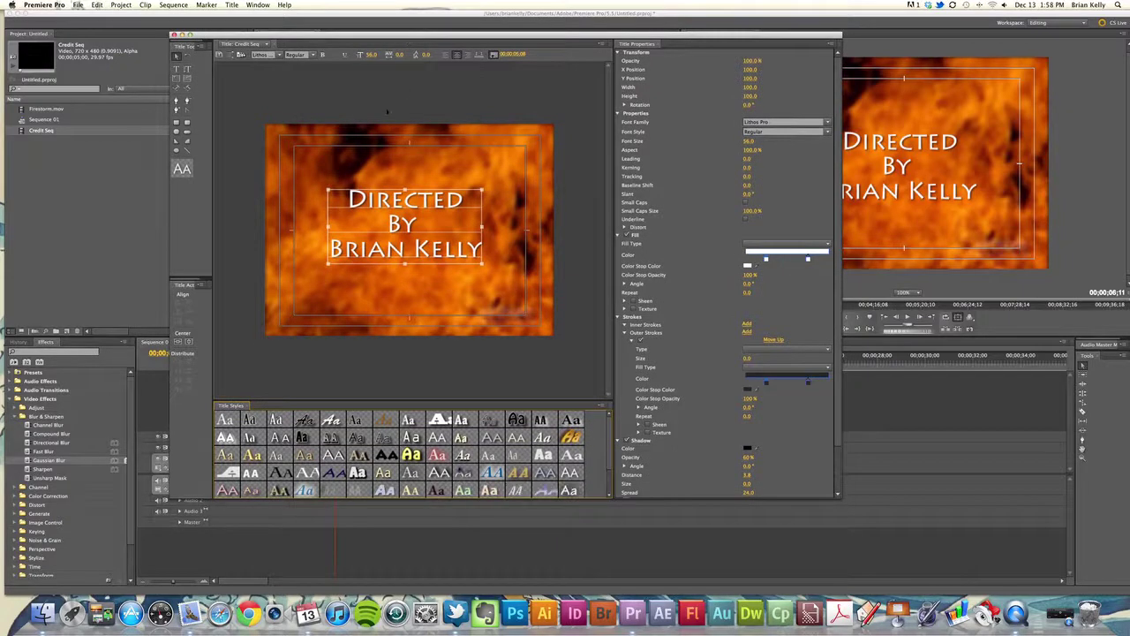
pyautogui.click(239, 54)
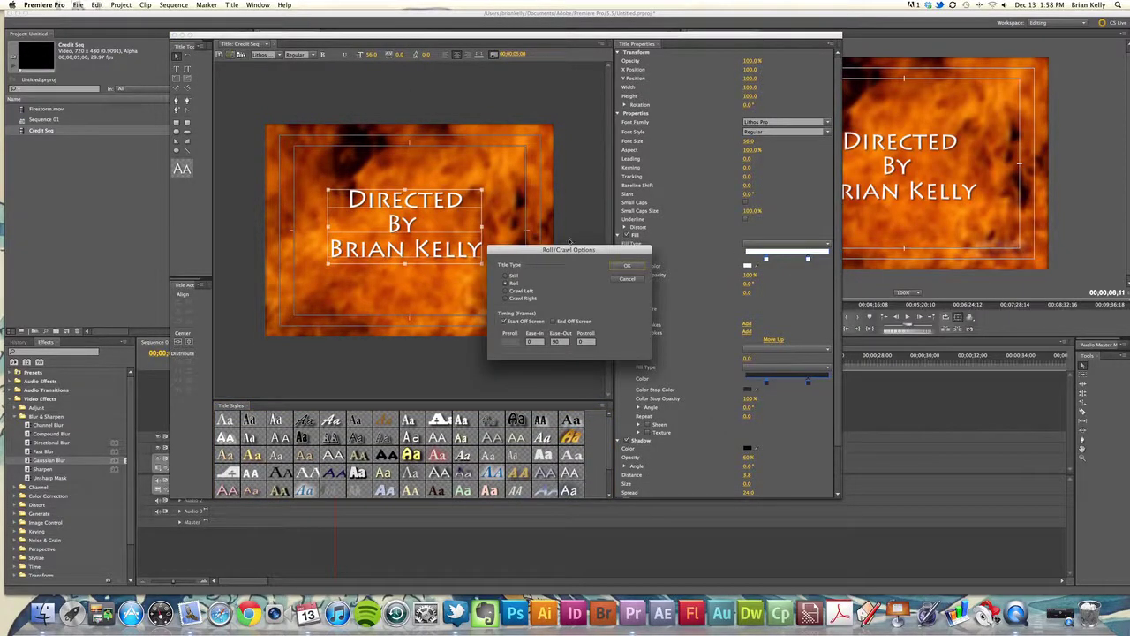
pyautogui.moveTo(579, 252); pyautogui.dragTo(619, 239)
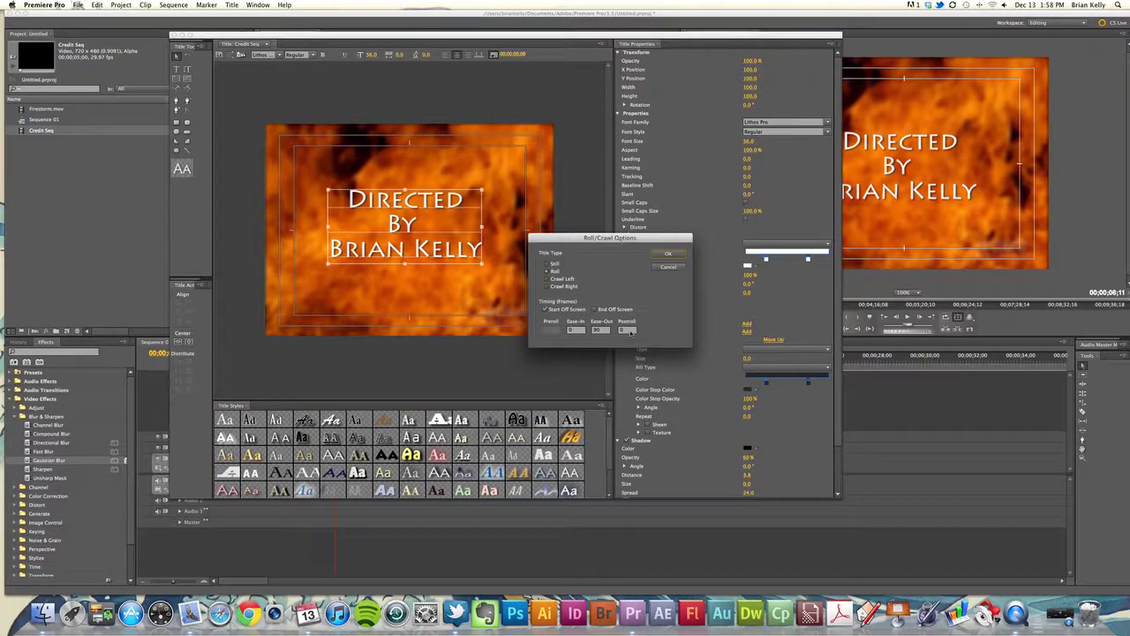
pyautogui.click(627, 331)
pyautogui.write('10')
pyautogui.click(667, 254)
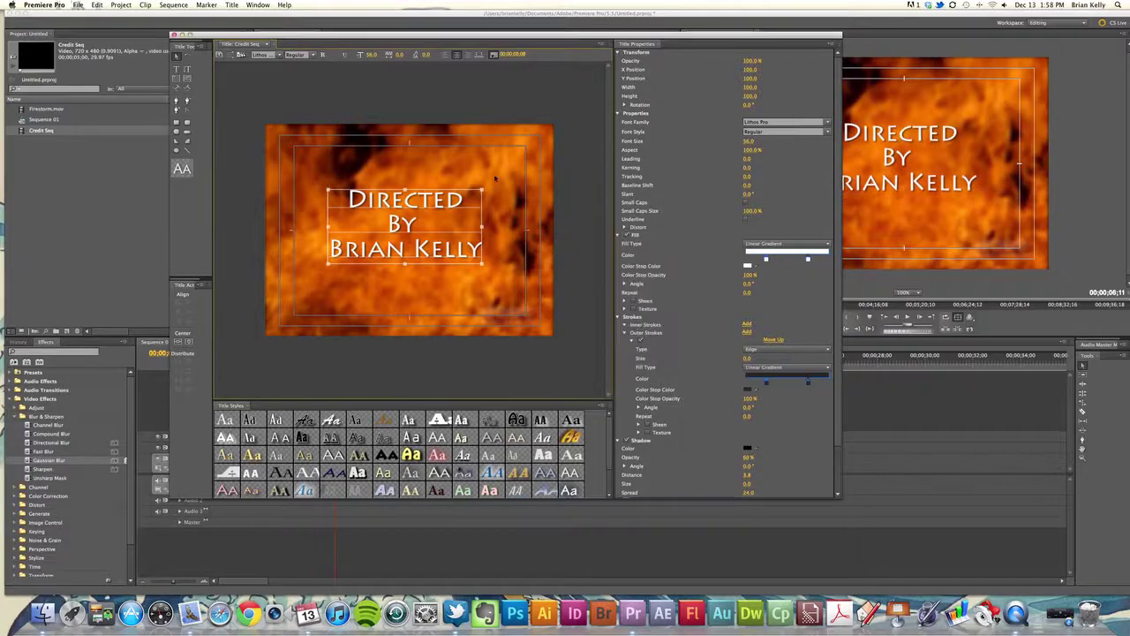
# Close the Titler and play the sequence, checking the credit holds near the clip end
pyautogui.click(173, 34)
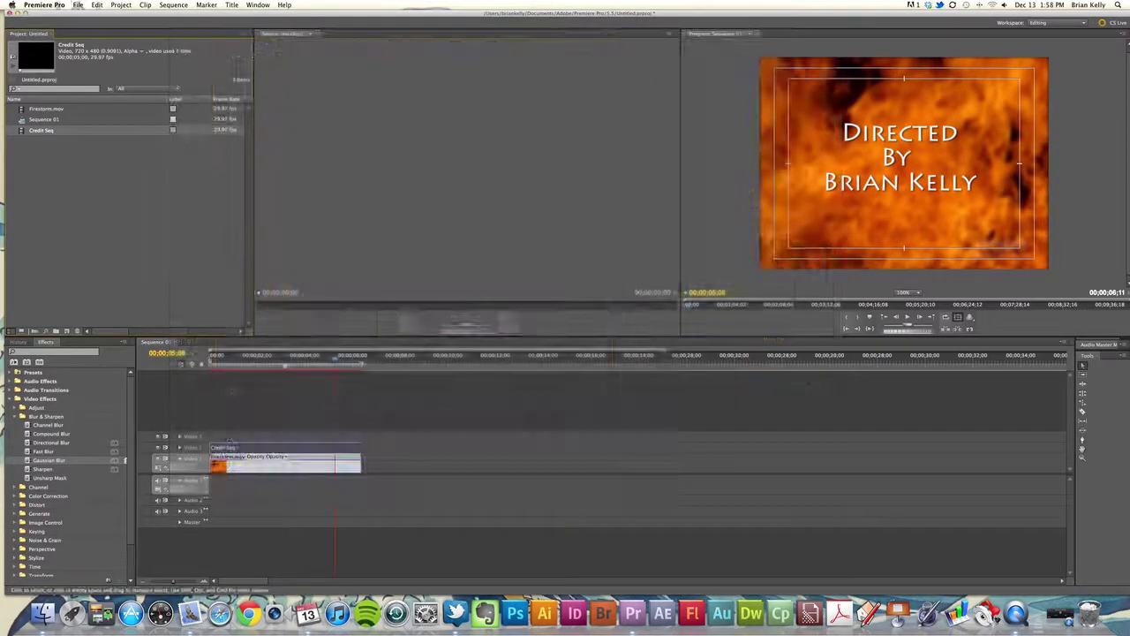
pyautogui.press('space')
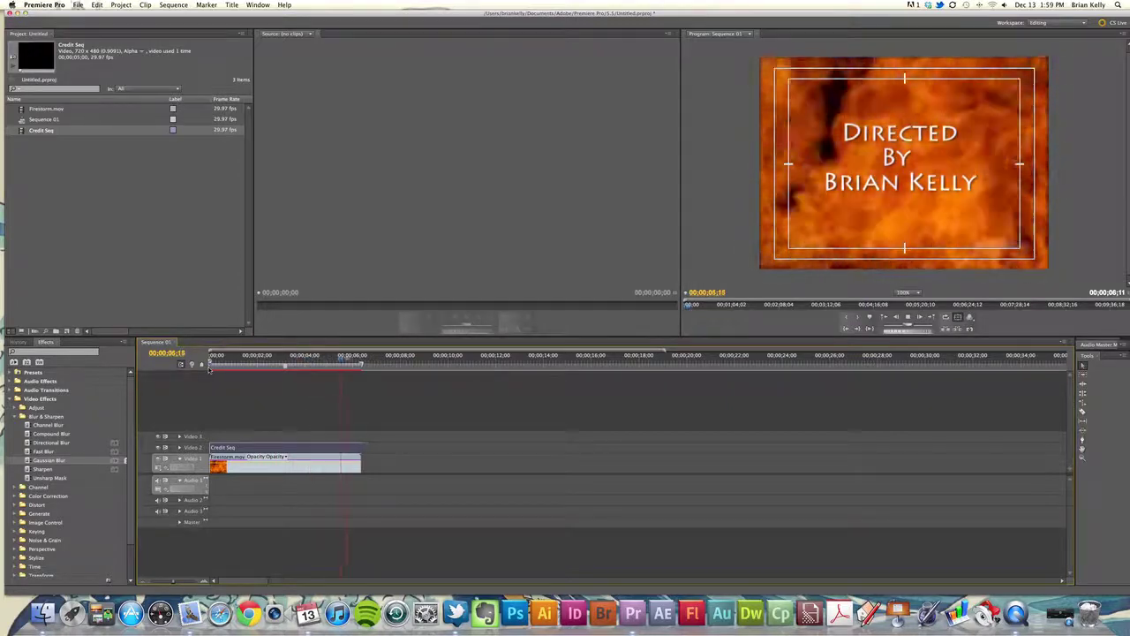
pyautogui.press('space')
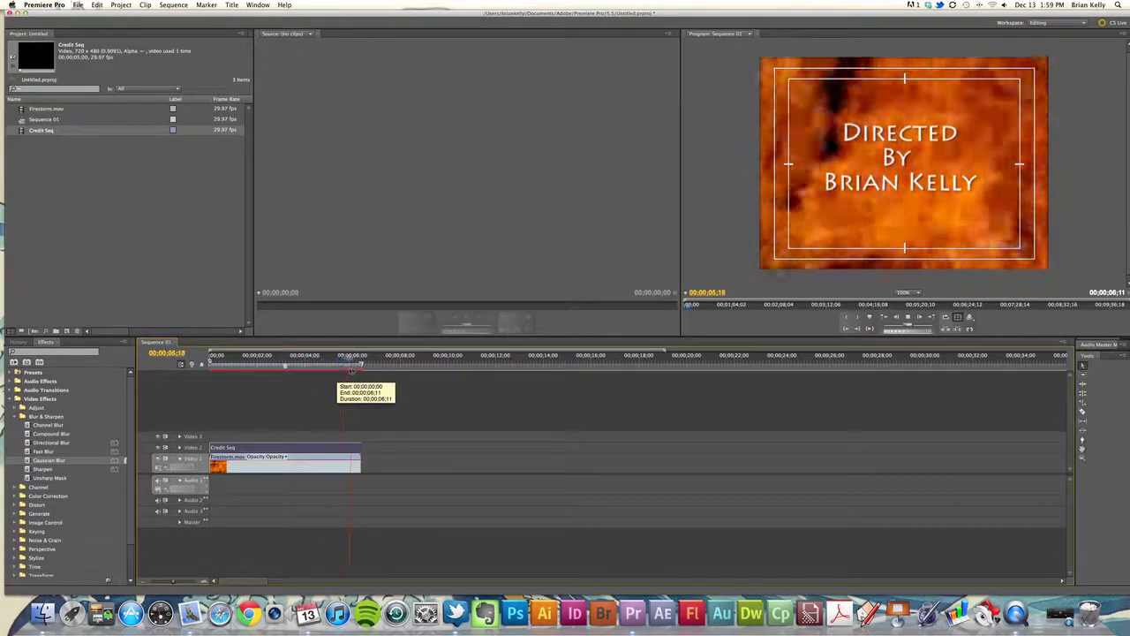
pyautogui.moveTo(355, 369)
pyautogui.mouseDown()
pyautogui.moveTo(371, 372)
pyautogui.moveTo(345, 377)
pyautogui.moveTo(357, 377)
pyautogui.mouseUp()
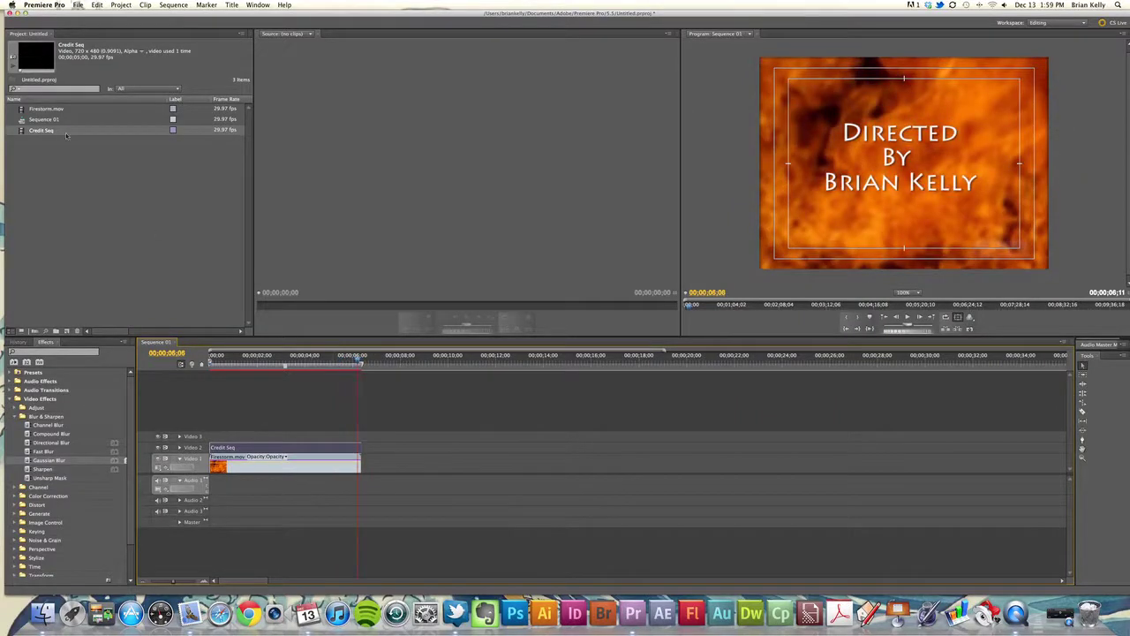
pyautogui.doubleClick(41, 130)
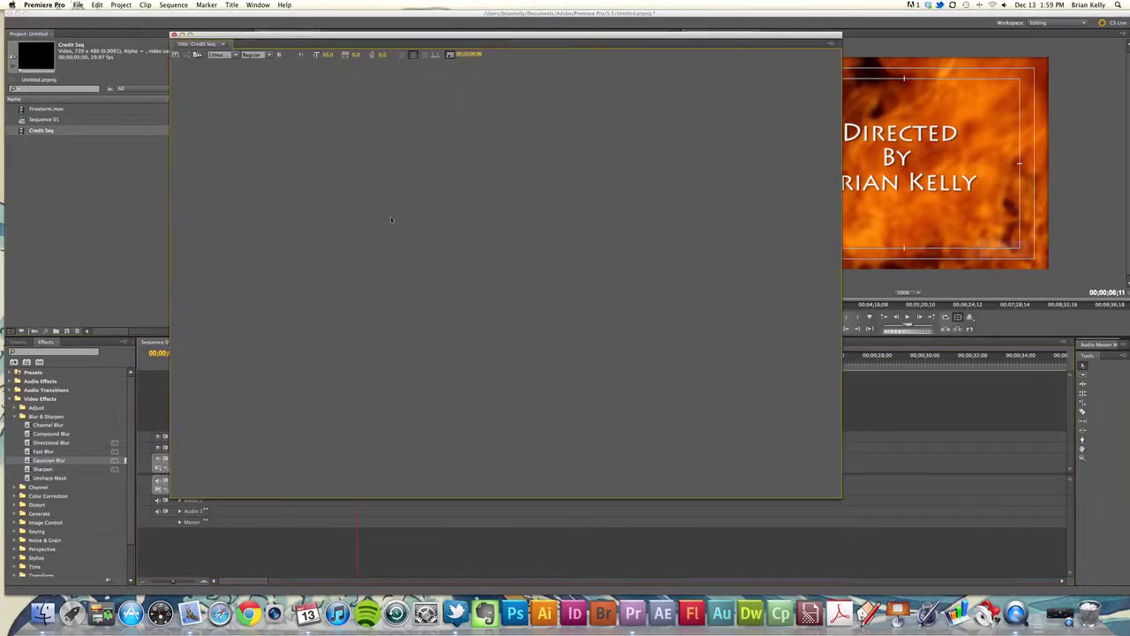
pyautogui.click(239, 54)
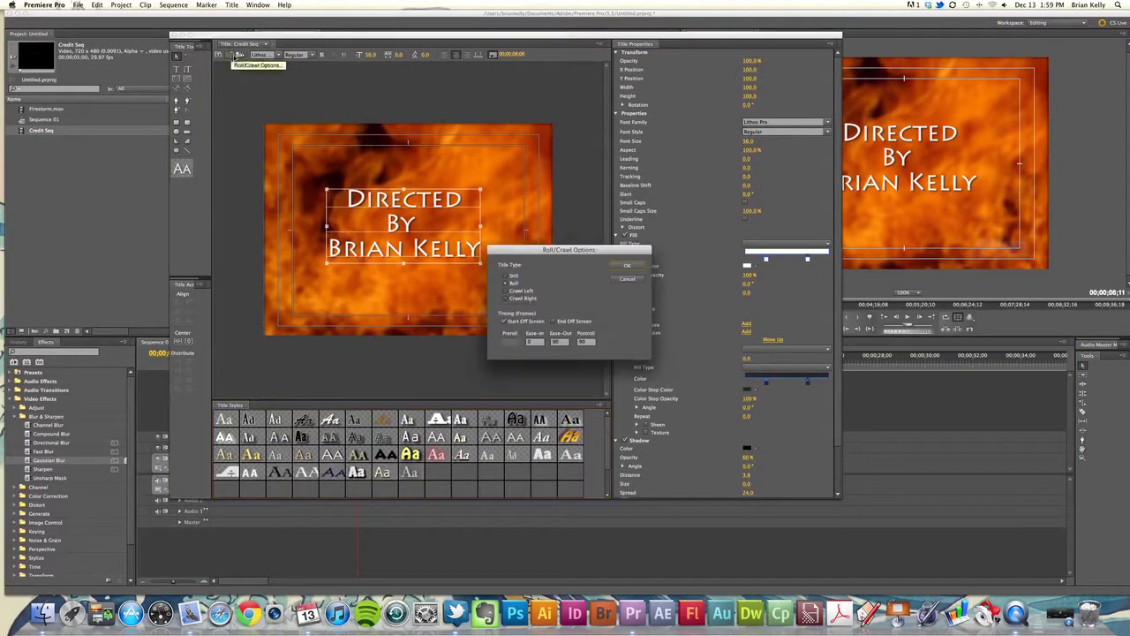
pyautogui.moveTo(594, 244); pyautogui.dragTo(608, 222)
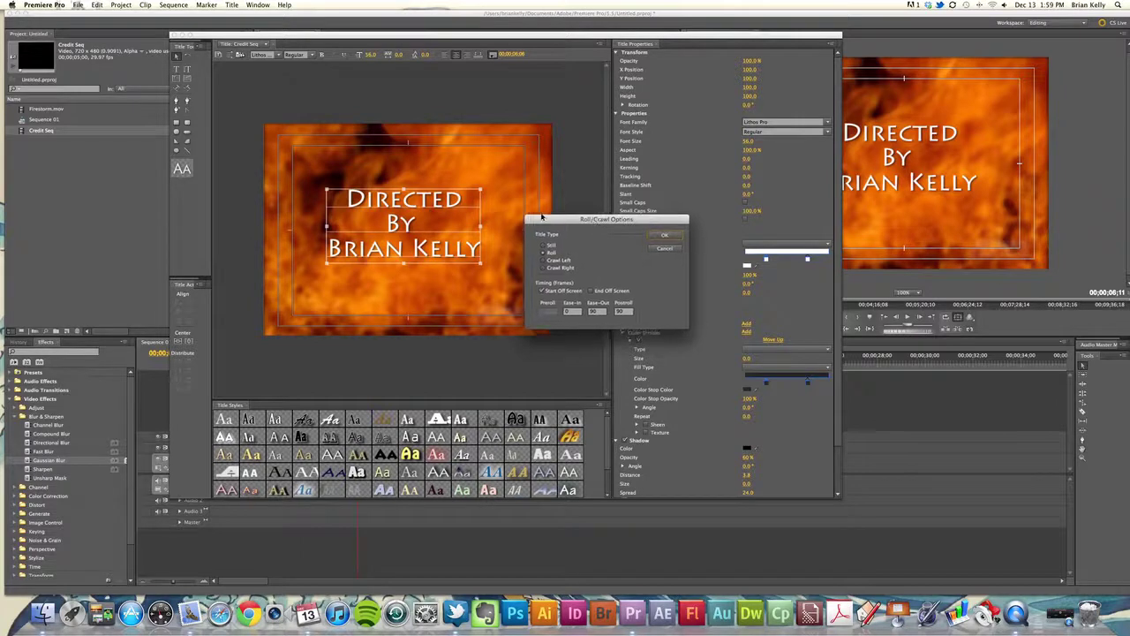
pyautogui.moveTo(568, 224); pyautogui.dragTo(560, 218)
pyautogui.click(657, 245)
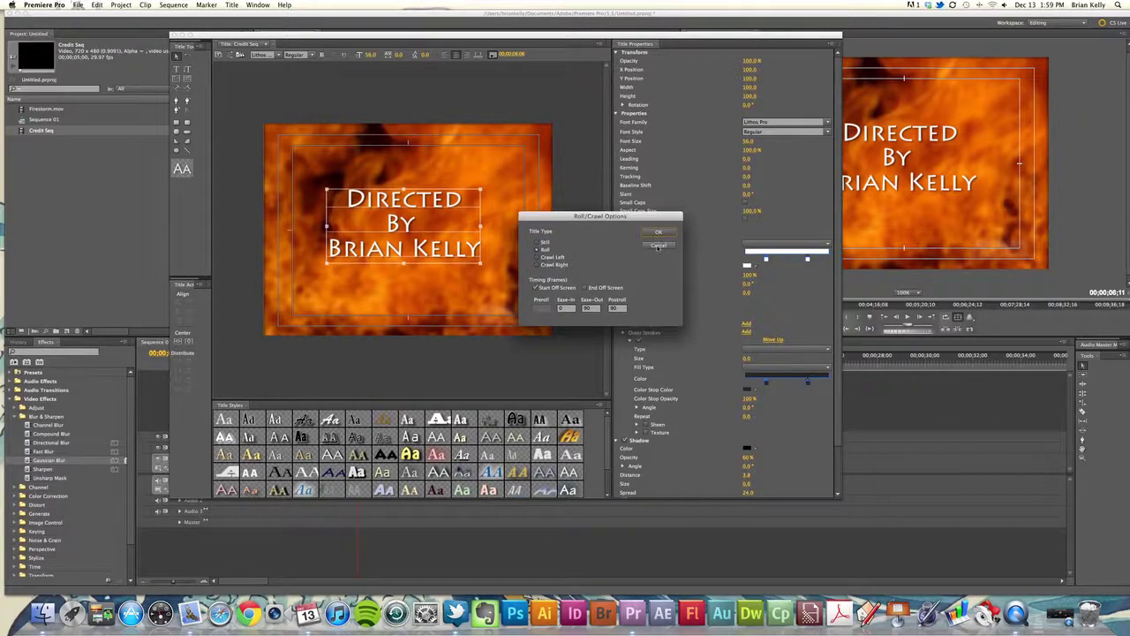
pyautogui.click(174, 35)
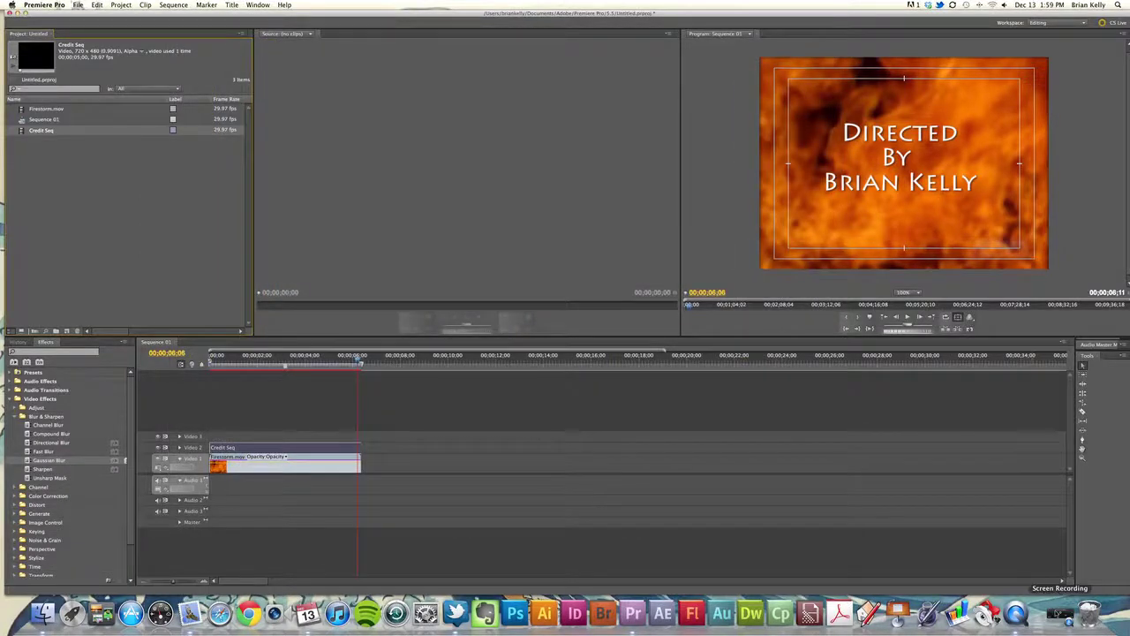